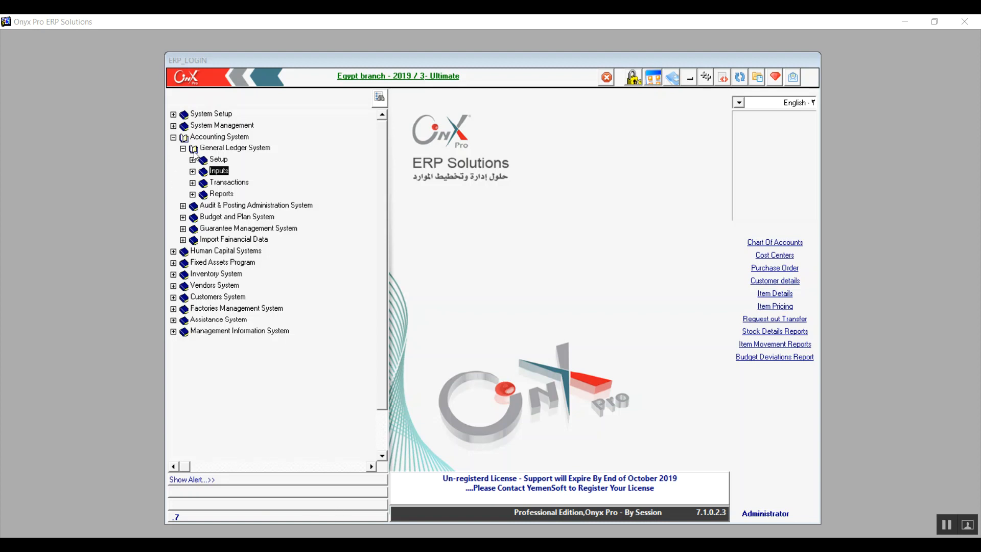
# Open the Open Account Request screen from the General Ledger System's Inputs section.
pyautogui.click(225, 149)
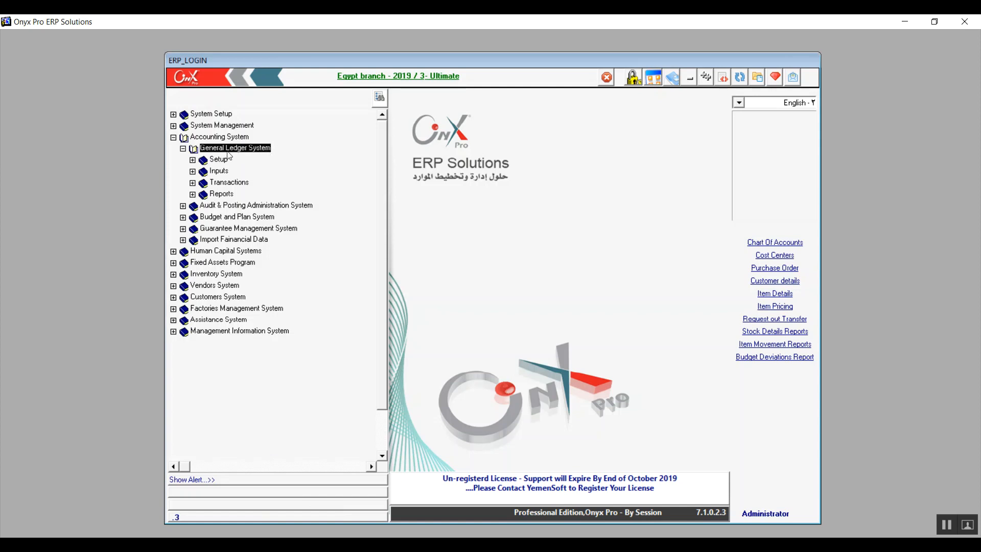
pyautogui.click(227, 173)
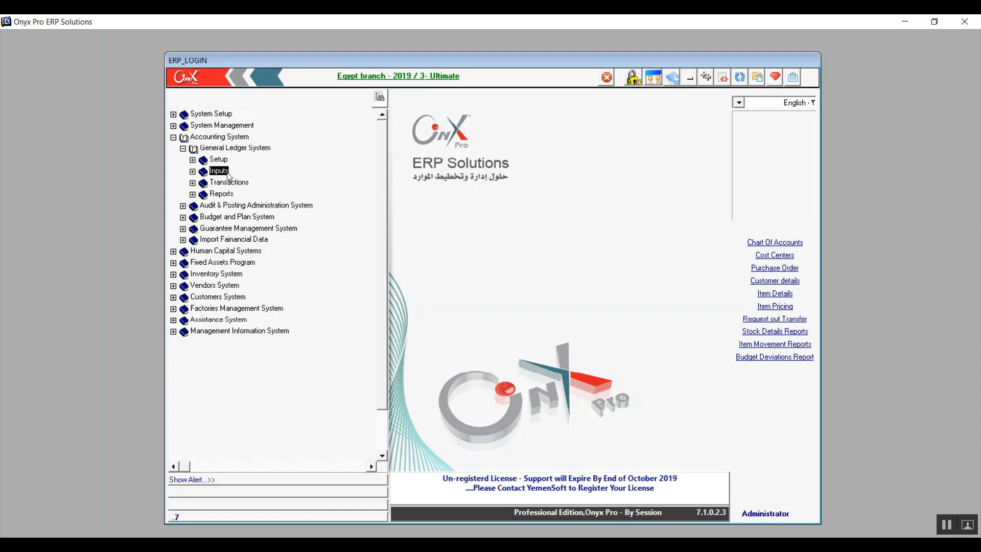
pyautogui.click(193, 171)
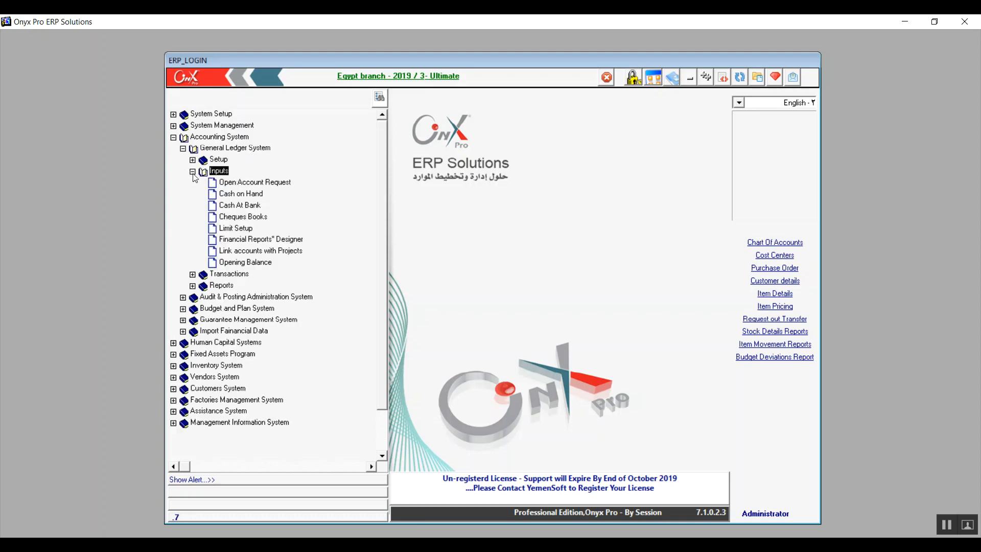
pyautogui.doubleClick(245, 184)
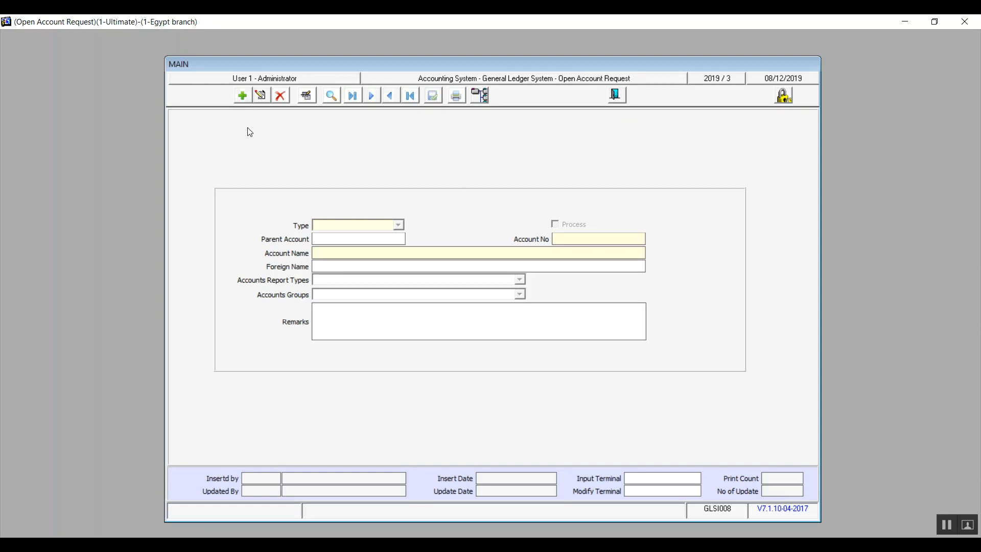
# Examine a new account request's fields, including its report type and account group options, then cancel the request and close the screen.
pyautogui.click(243, 97)
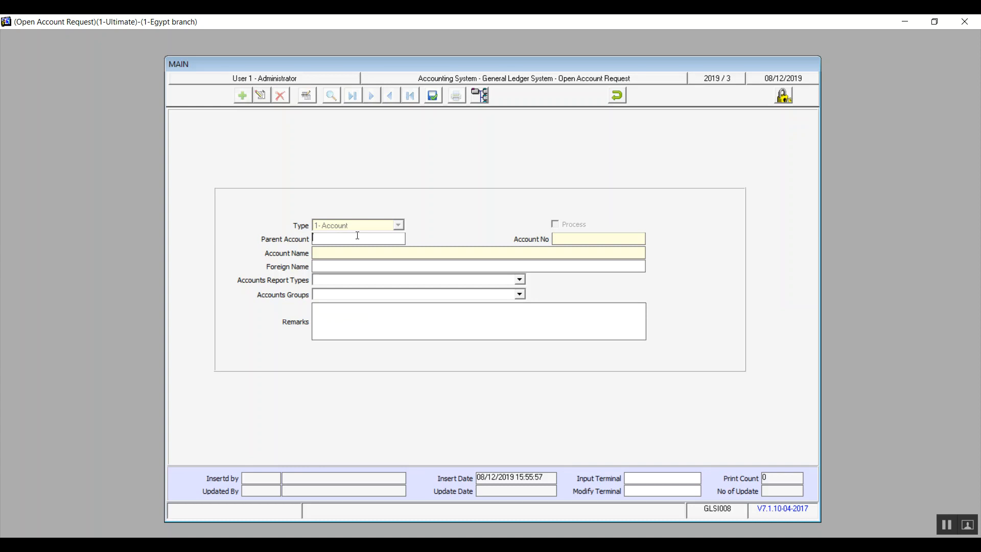
pyautogui.click(563, 240)
pyautogui.click(317, 266)
pyautogui.click(522, 279)
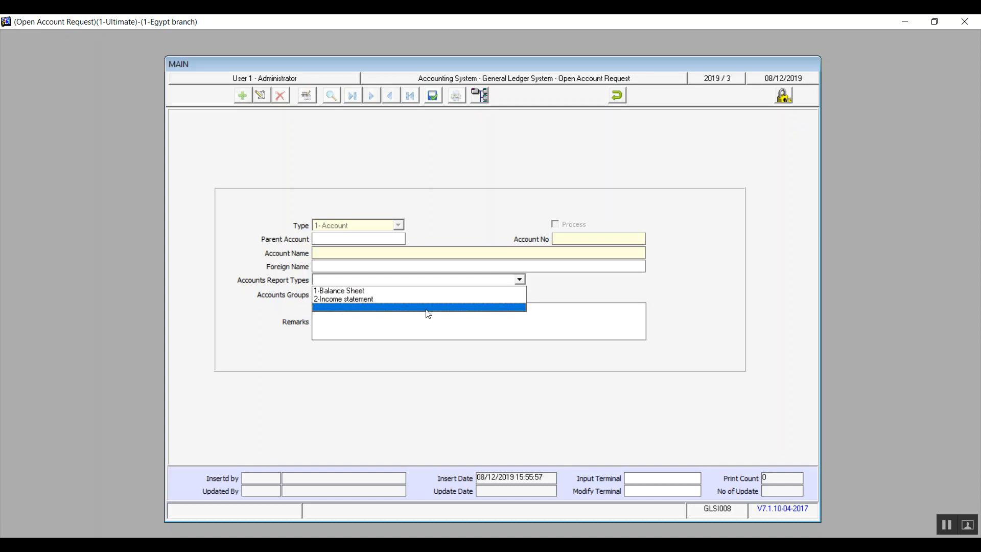
pyautogui.click(457, 308)
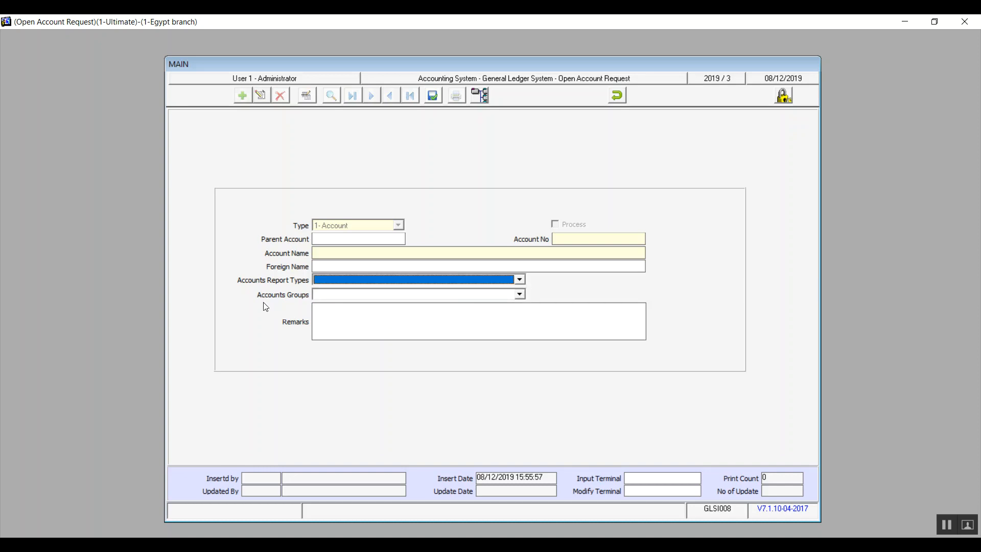
pyautogui.click(520, 294)
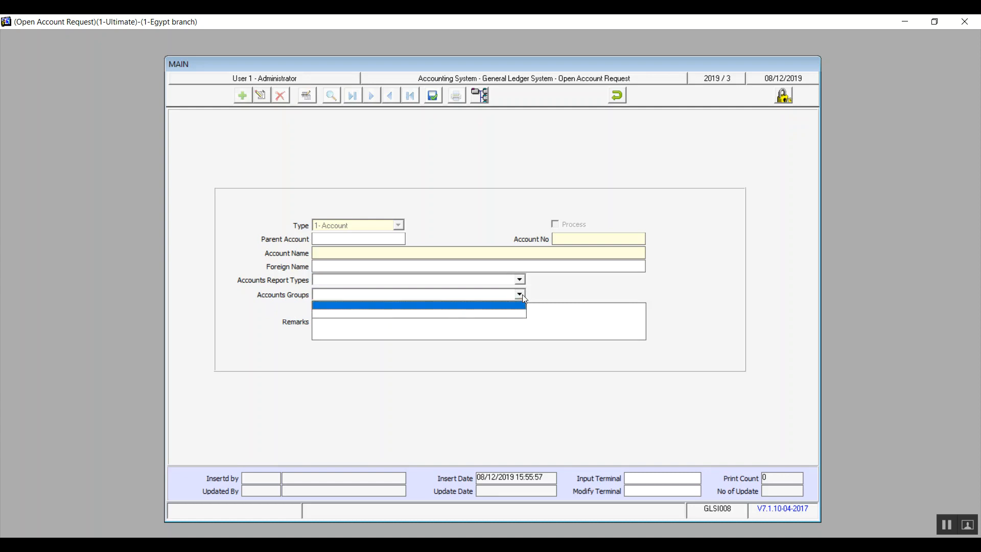
pyautogui.click(495, 314)
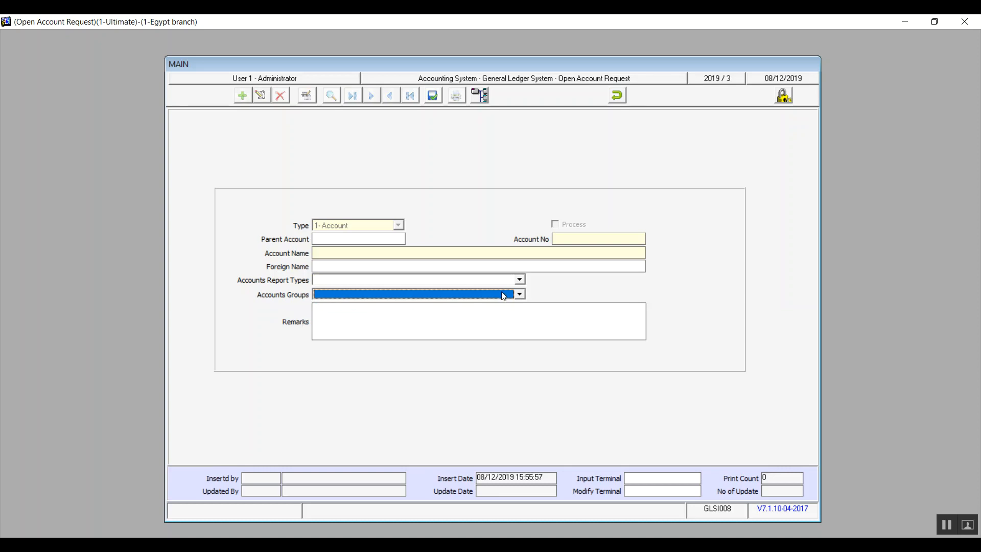
pyautogui.click(451, 321)
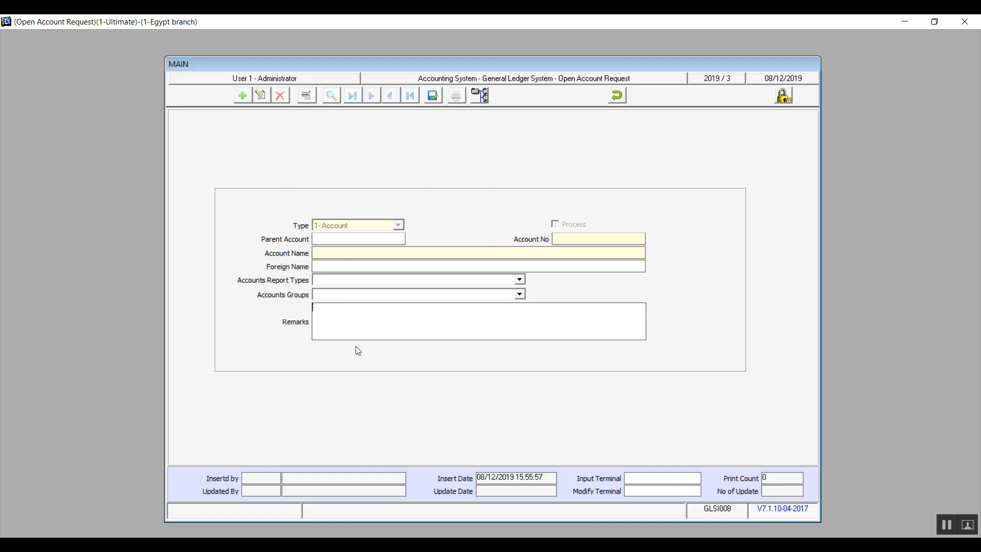
pyautogui.click(344, 238)
pyautogui.click(617, 94)
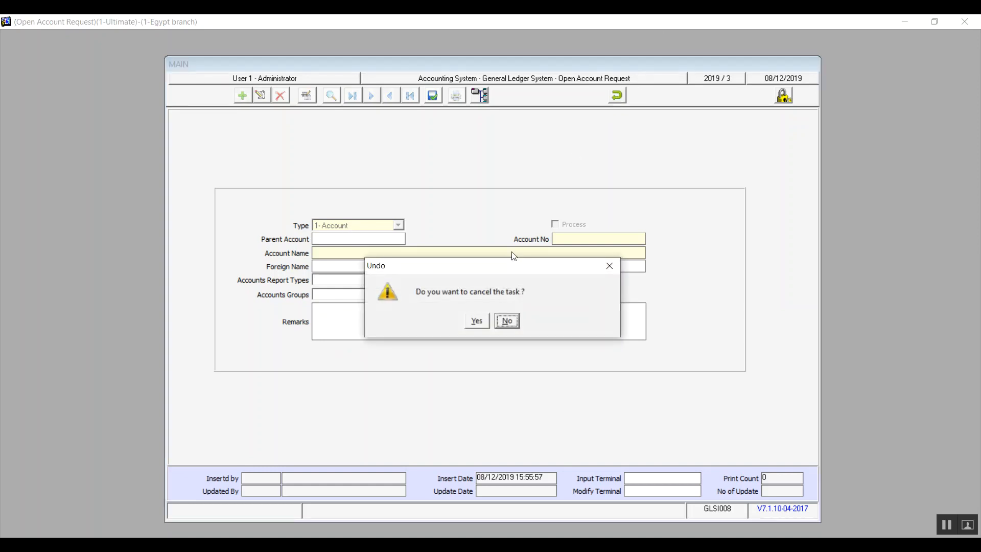
pyautogui.click(478, 321)
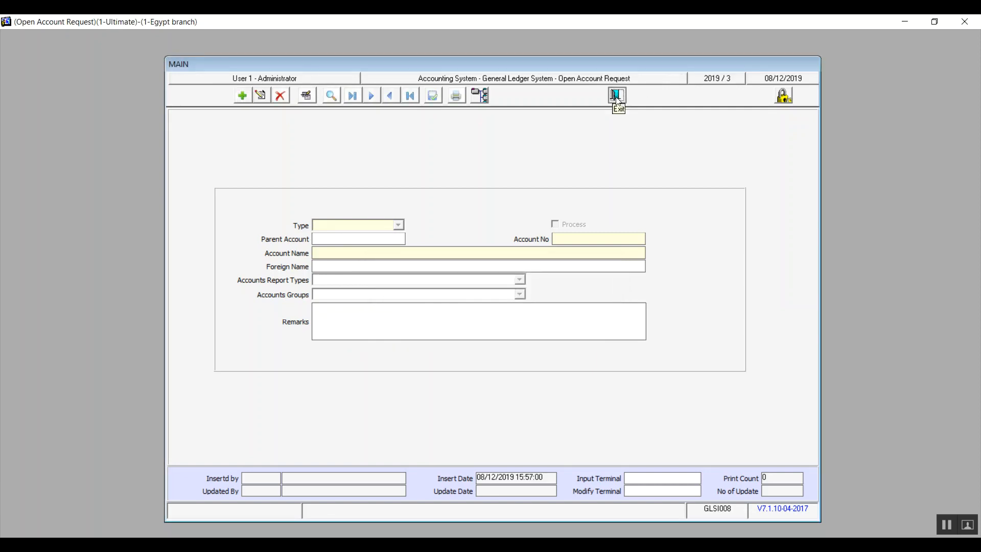
pyautogui.click(616, 99)
# Open the Cash on Hand screen and start a new cash record.
pyautogui.press('Down')
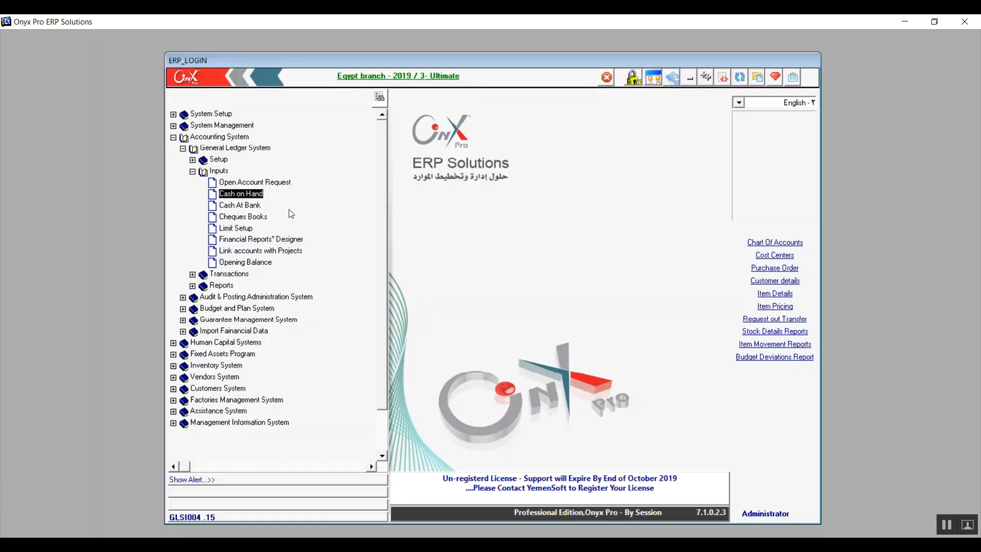
pyautogui.doubleClick(242, 195)
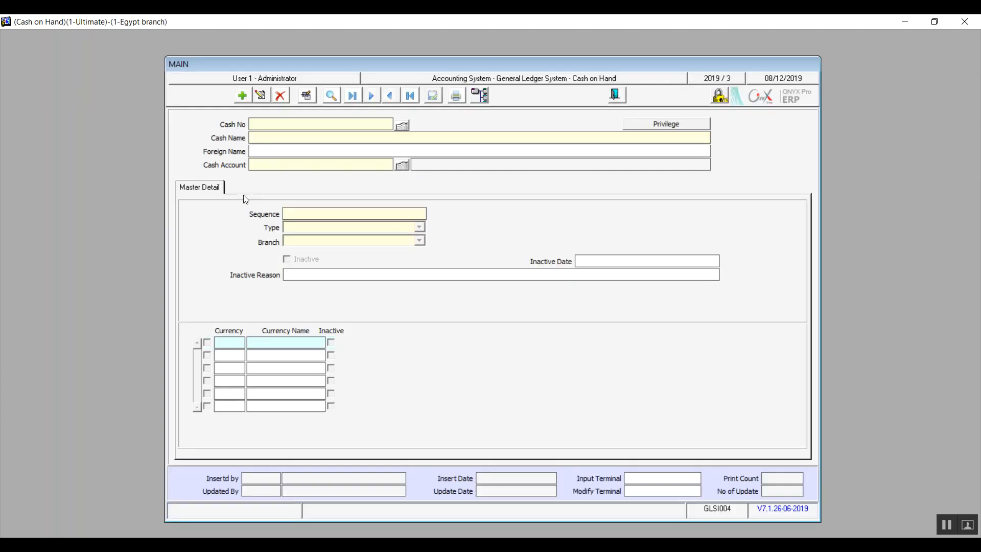
pyautogui.click(241, 95)
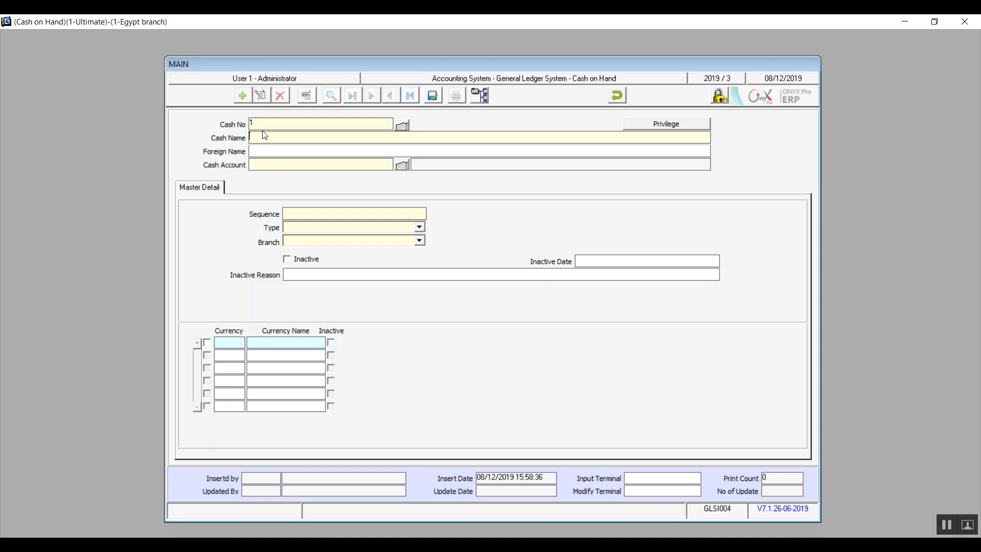
# Enter Cash 1 as both the cash name and foreign name, and assign the Head Office - EGP cash account.
pyautogui.write('Cash 1')
pyautogui.doubleClick(262, 132)
pyautogui.hotkey('ctrl', 'c')
pyautogui.press('Tab')
pyautogui.hotkey('ctrl', 'v')
pyautogui.click(273, 164)
pyautogui.press('F9')
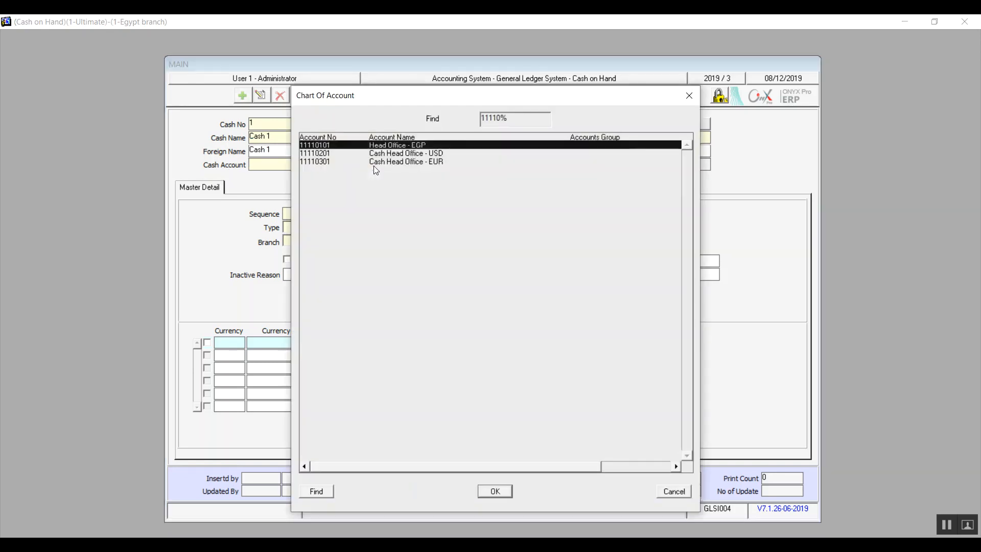
pyautogui.doubleClick(412, 146)
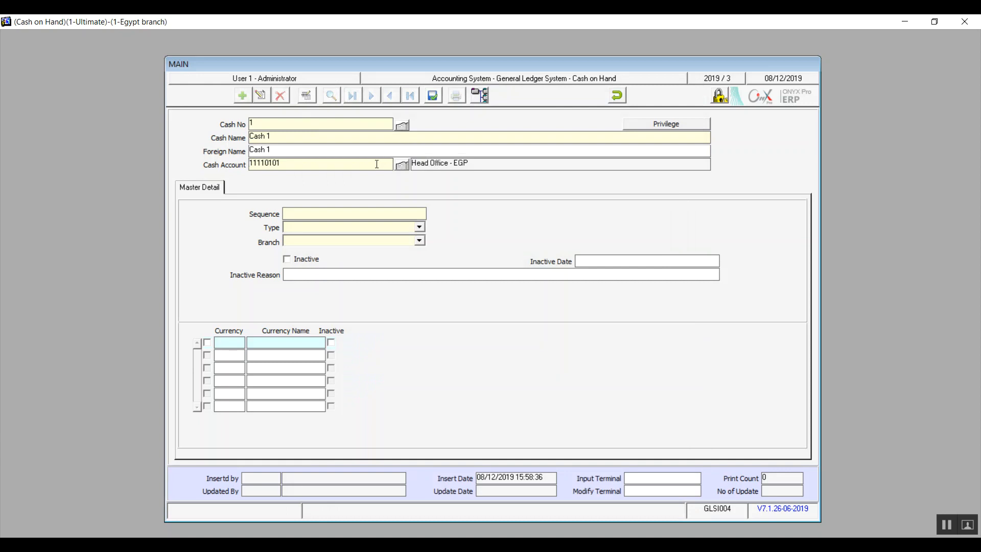
# Set the cash record's sequence to 1, its type to 3- Rec.+Pay. and its branch to 1-Egypt branch.
pyautogui.click(351, 218)
pyautogui.write('1')
pyautogui.click(419, 227)
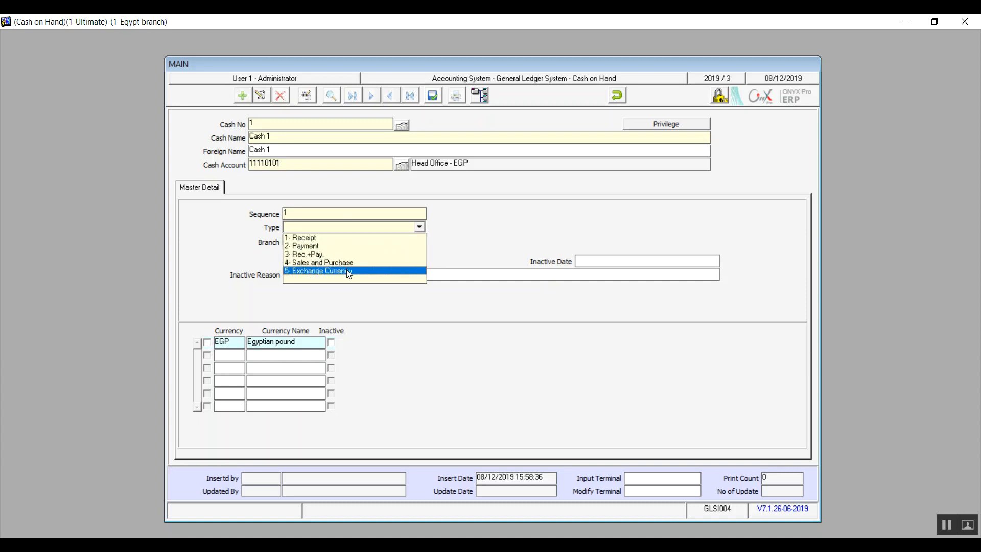
pyautogui.click(316, 254)
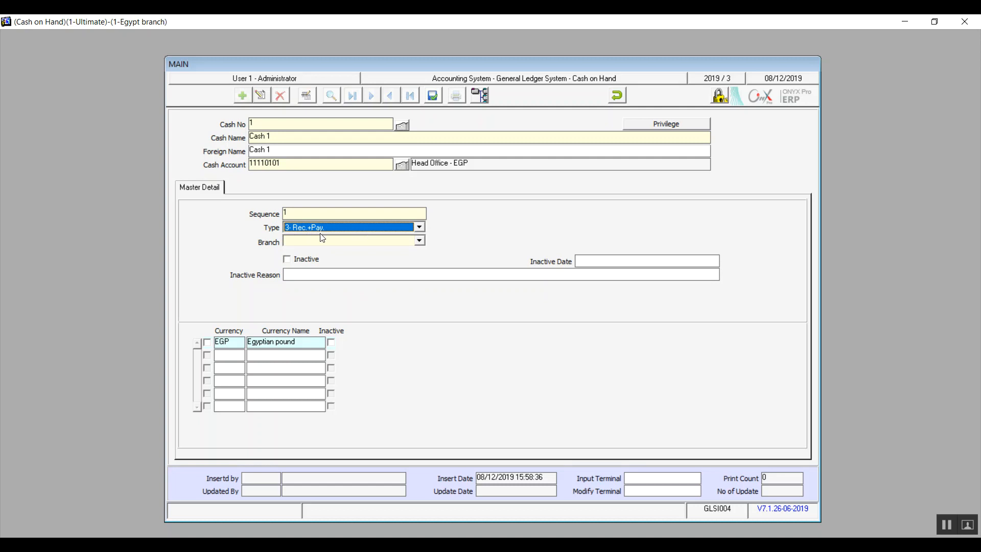
pyautogui.click(420, 241)
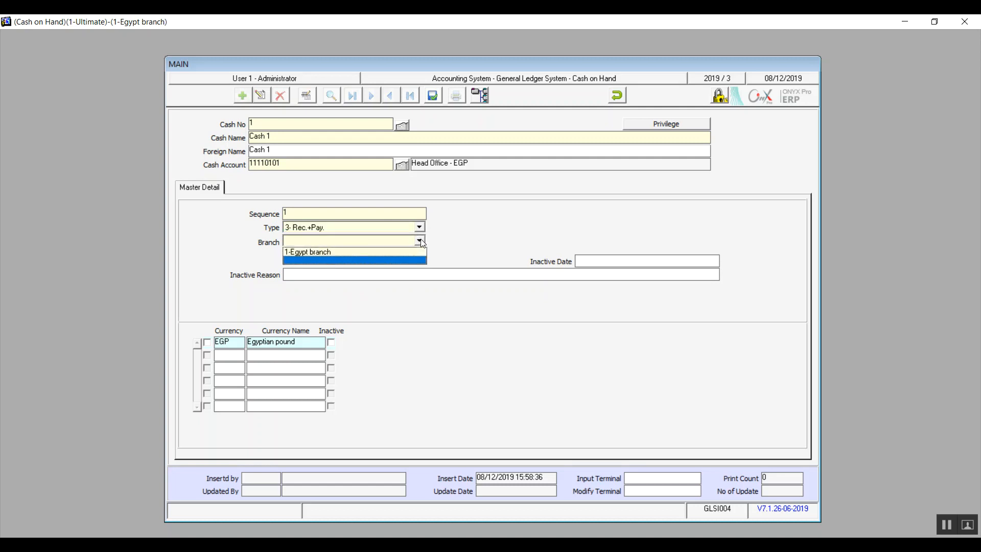
pyautogui.click(388, 258)
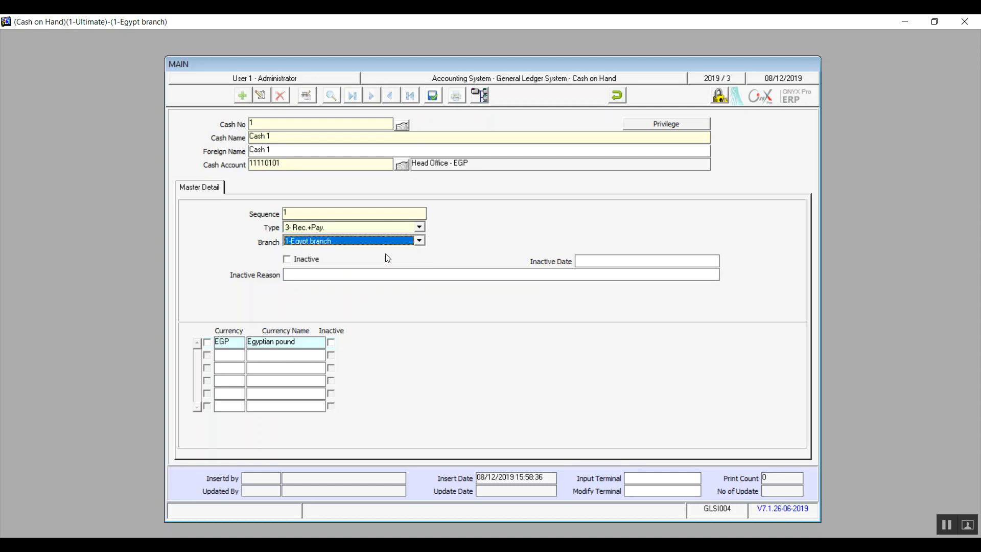
pyautogui.click(419, 242)
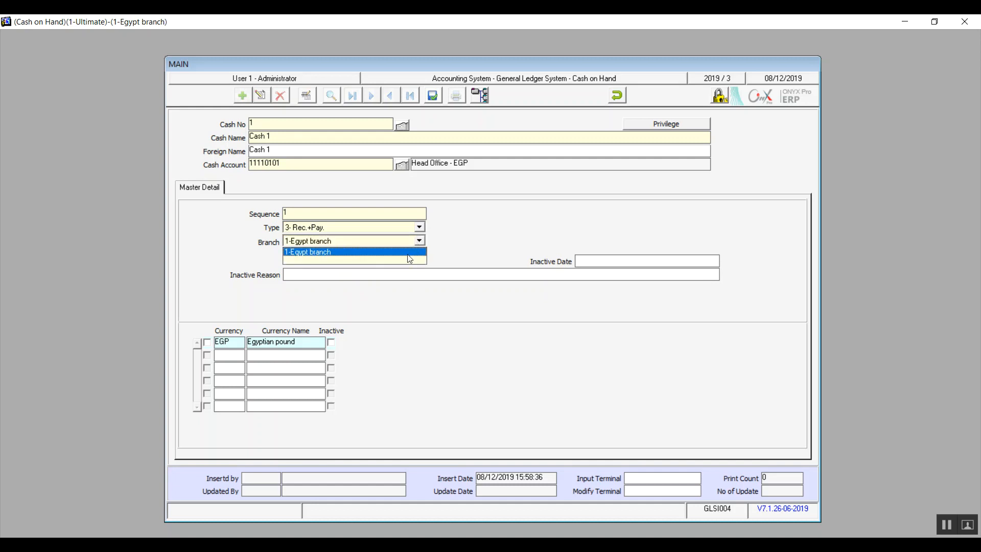
pyautogui.click(397, 252)
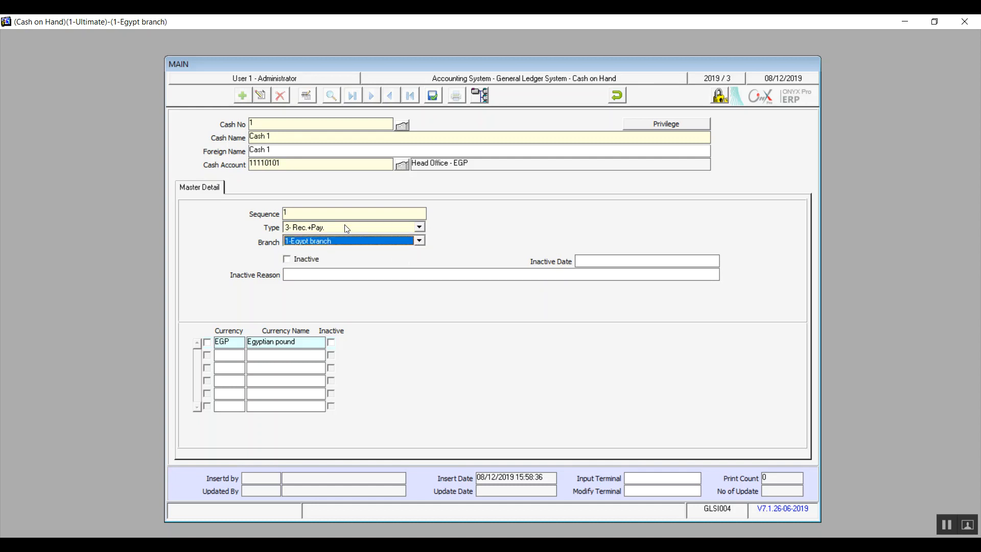
pyautogui.click(288, 260)
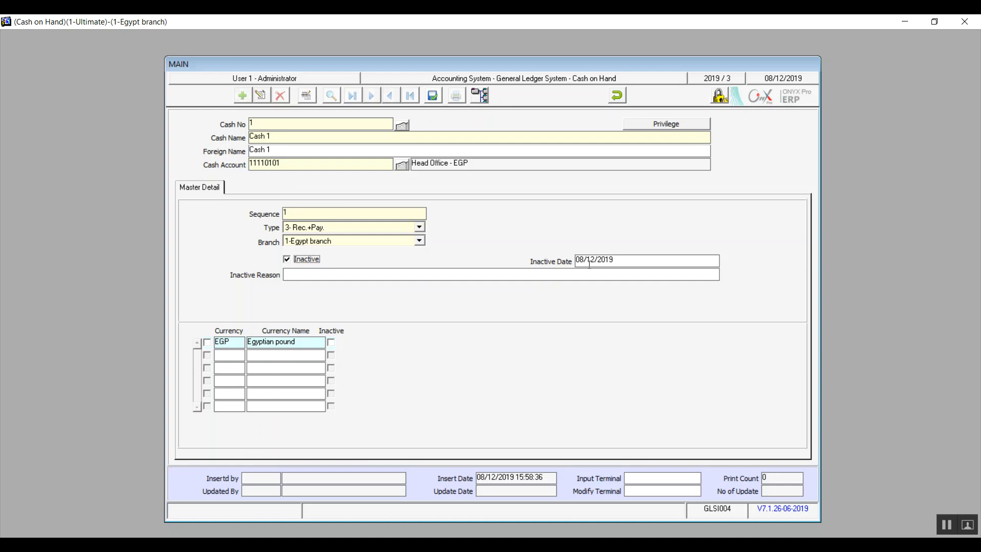
pyautogui.click(573, 274)
pyautogui.click(298, 259)
# Enable the EGP currency for the cash record, save it and close the screen.
pyautogui.click(205, 342)
pyautogui.click(434, 96)
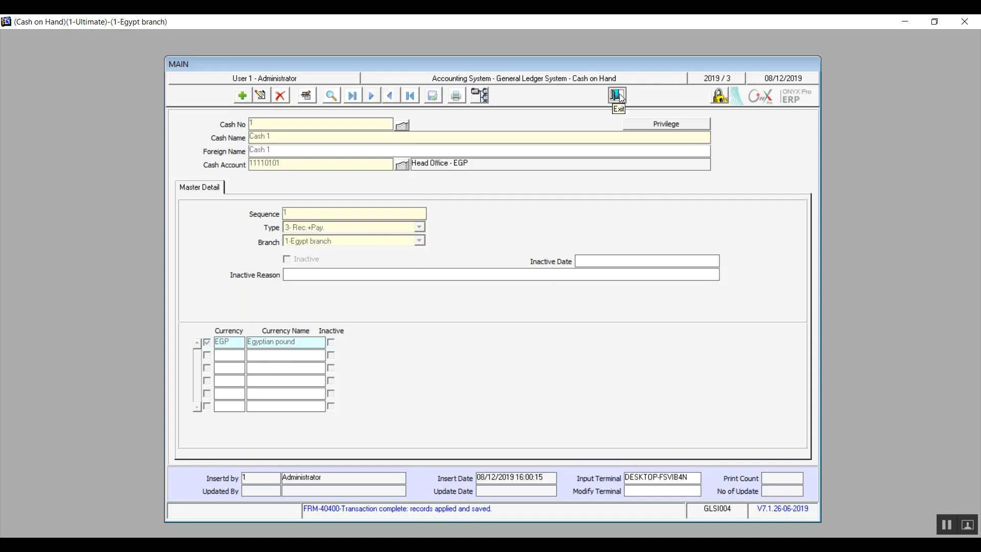
pyautogui.click(619, 93)
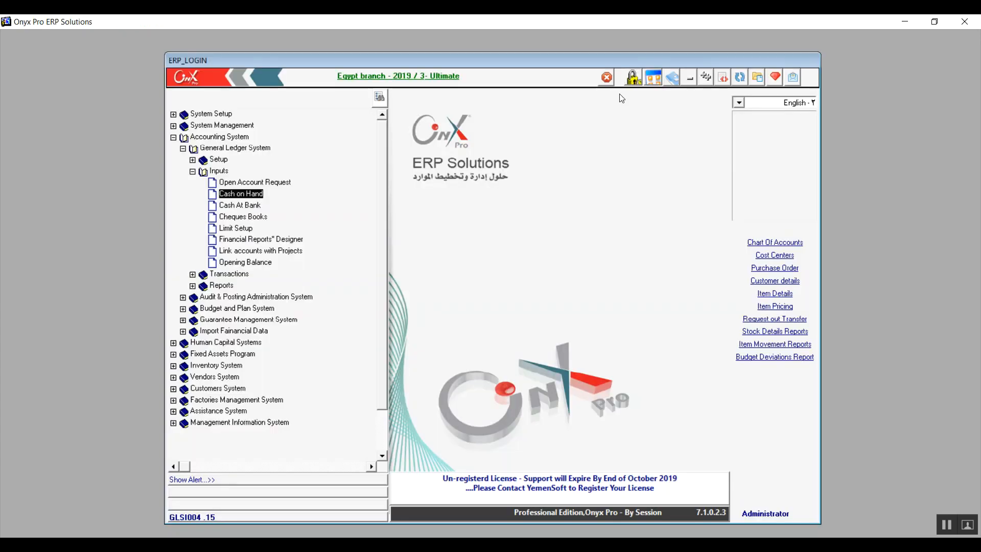
# Open the Cash At Bank screen and start a new bank record with Interface Bank unselected.
pyautogui.doubleClick(240, 206)
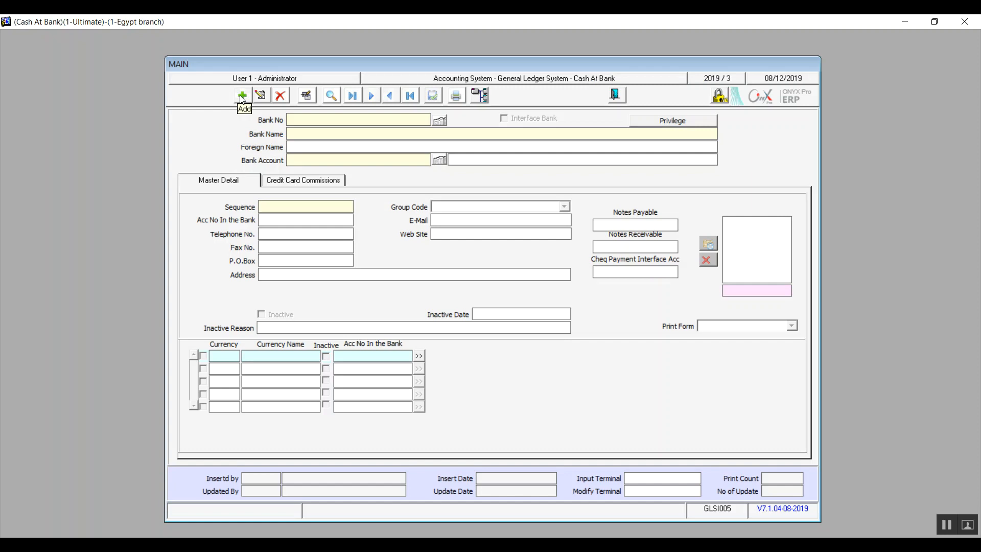
pyautogui.click(242, 97)
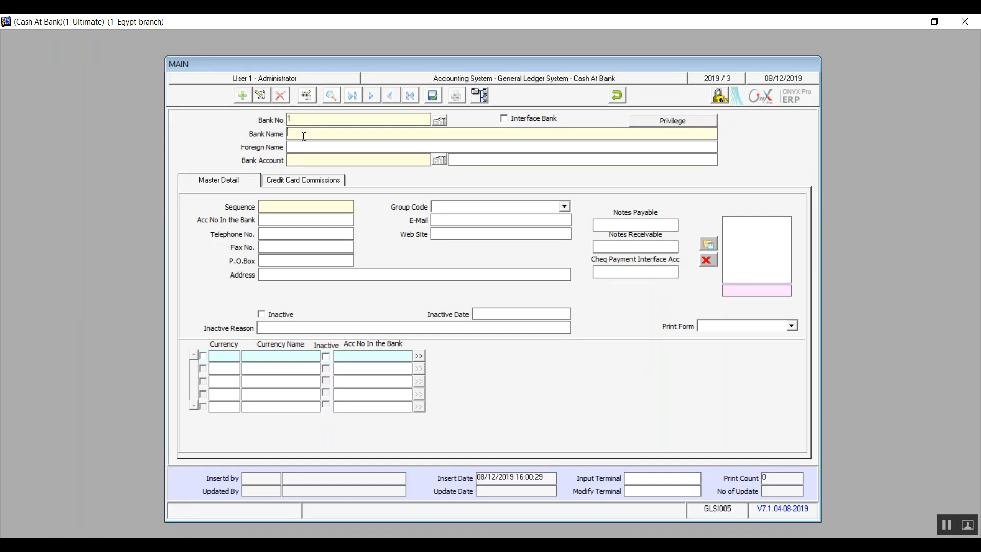
pyautogui.click(504, 118)
pyautogui.click(505, 119)
# Enter Bank A as both the bank name and foreign name, and assign QNB - EGP 1 as the bank account.
pyautogui.click(403, 134)
pyautogui.write('Bank A')
pyautogui.hotkey('shift', 'Left')
pyautogui.hotkey('shift', 'Left')
pyautogui.hotkey('shift', 'Left')
pyautogui.hotkey('shift', 'Left')
pyautogui.hotkey('shift', 'Left')
pyautogui.hotkey('shift', 'Left')
pyautogui.hotkey('ctrl', 'c')
pyautogui.press('Tab')
pyautogui.hotkey('ctrl', 'v')
pyautogui.press('F9')
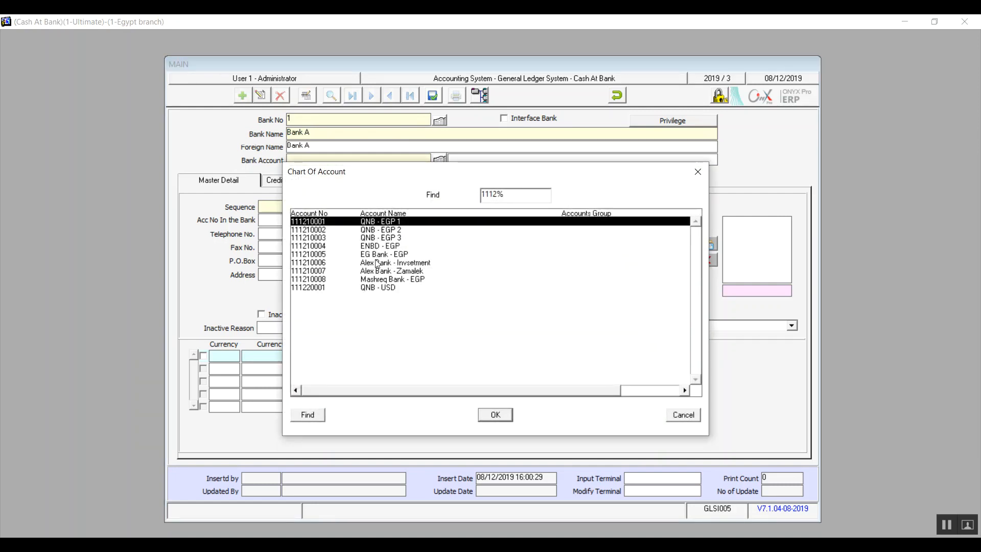
pyautogui.doubleClick(375, 223)
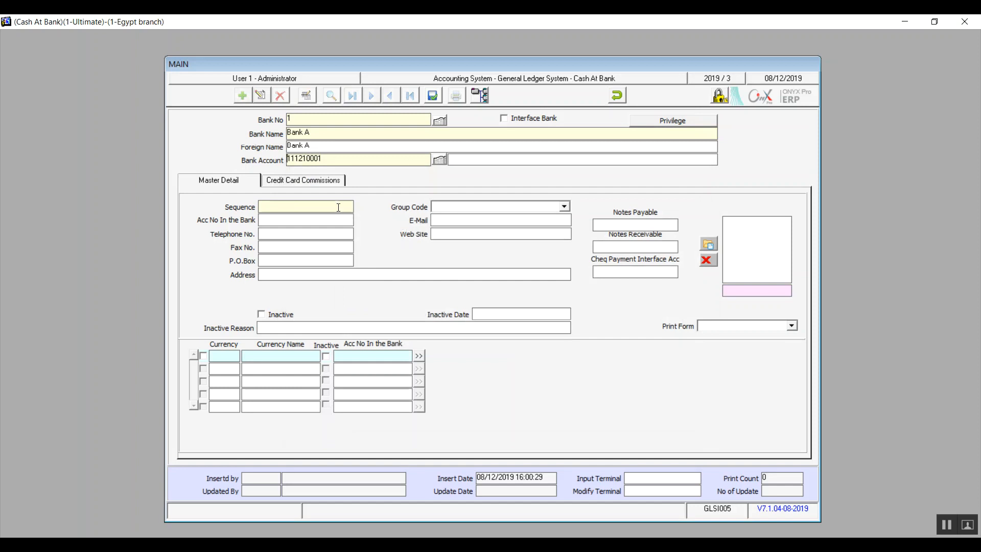
# Set the bank record's sequence to 1, enter the account number at the bank, and choose 1-Egypt Bank as the group code.
pyautogui.click(283, 181)
pyautogui.click(247, 184)
pyautogui.click(274, 205)
pyautogui.write('1')
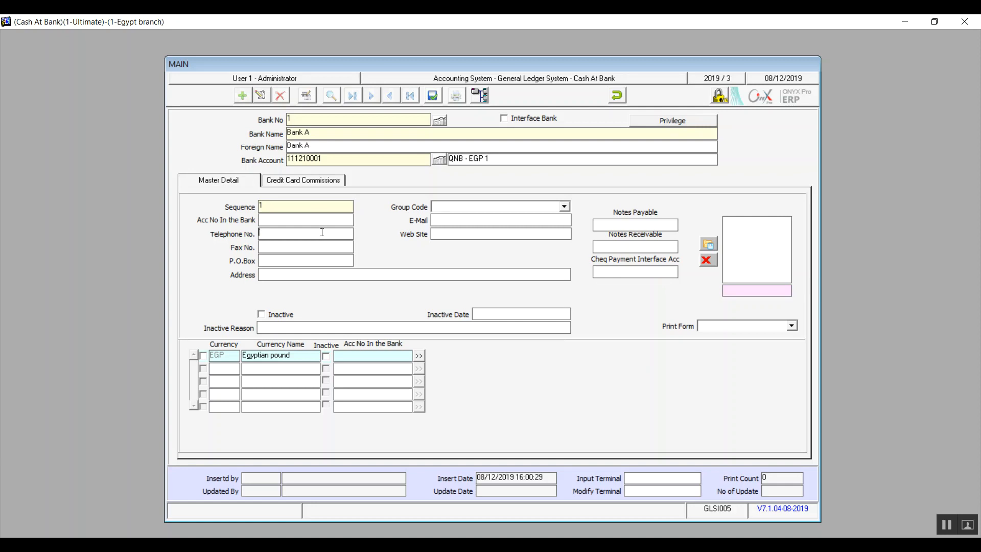
pyautogui.click(306, 219)
pyautogui.write('63259871')
pyautogui.click(443, 223)
pyautogui.click(565, 207)
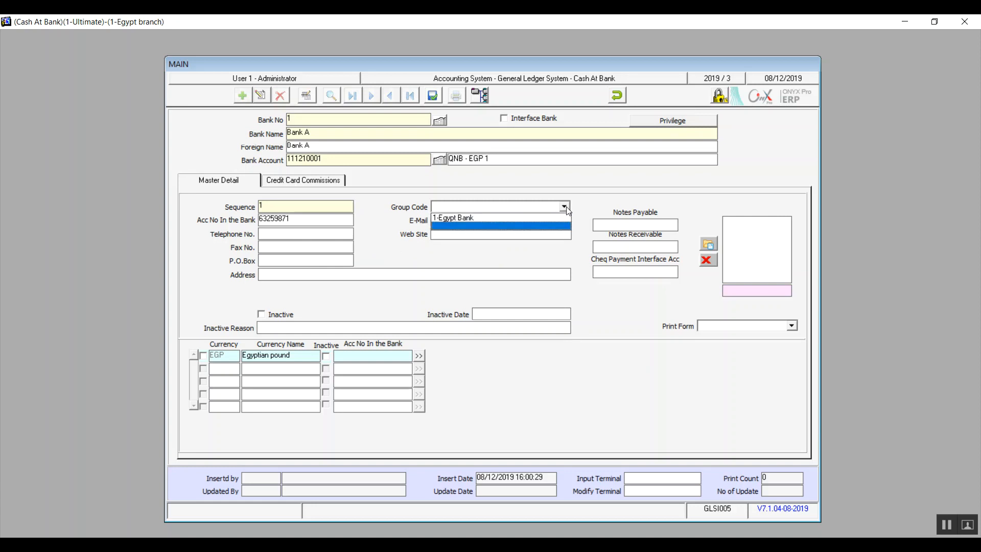
pyautogui.click(521, 223)
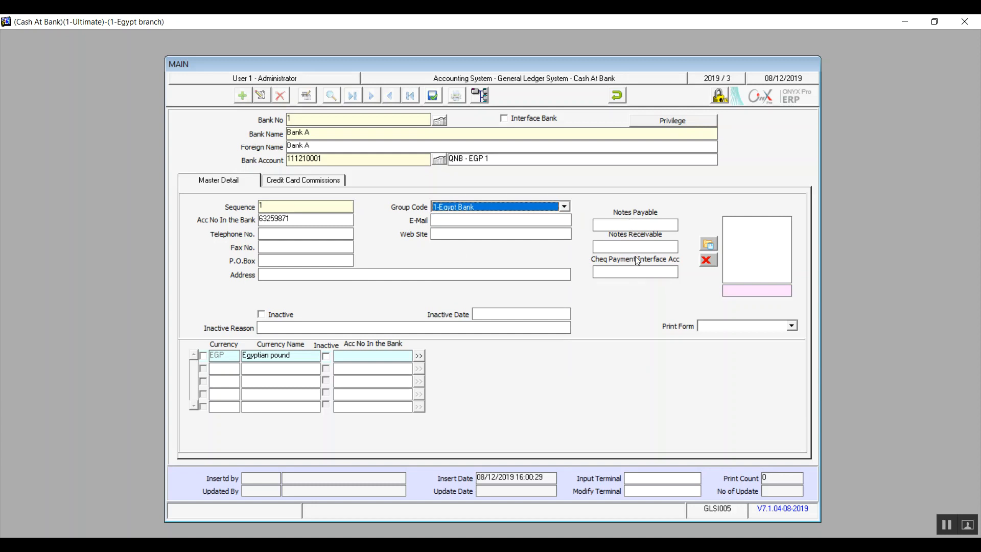
# View the accounts offered for the bank record's Notes Payable and leave the field empty.
pyautogui.click(634, 224)
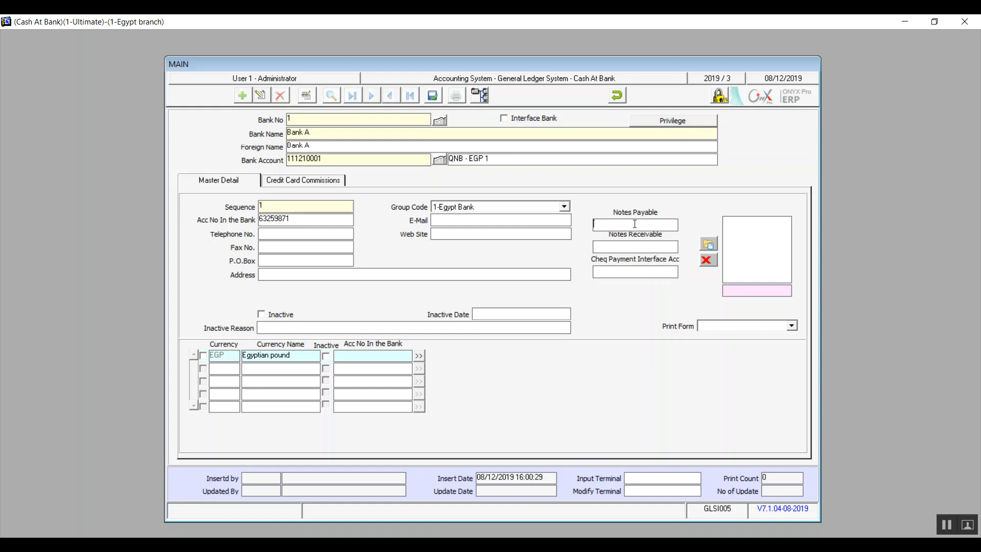
pyautogui.doubleClick(635, 224)
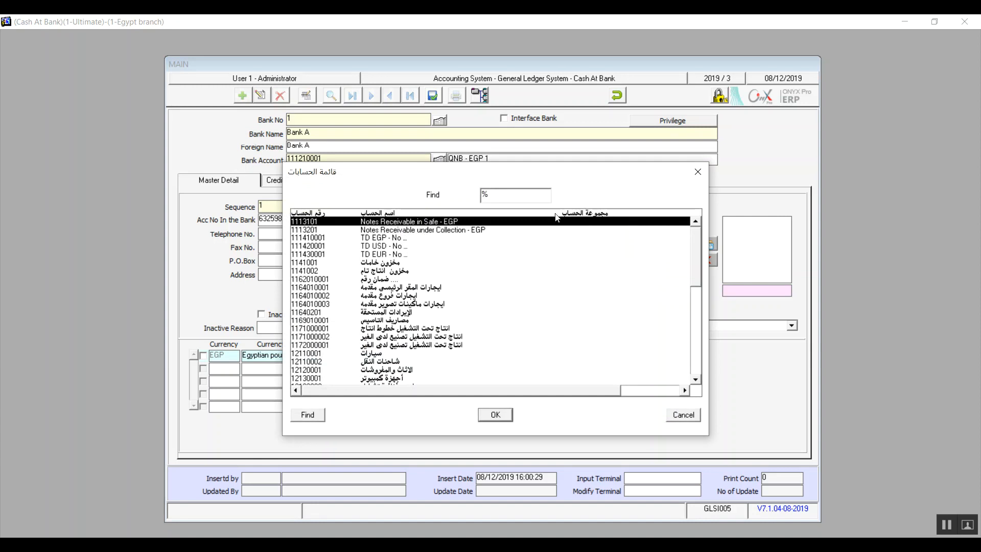
pyautogui.click(683, 415)
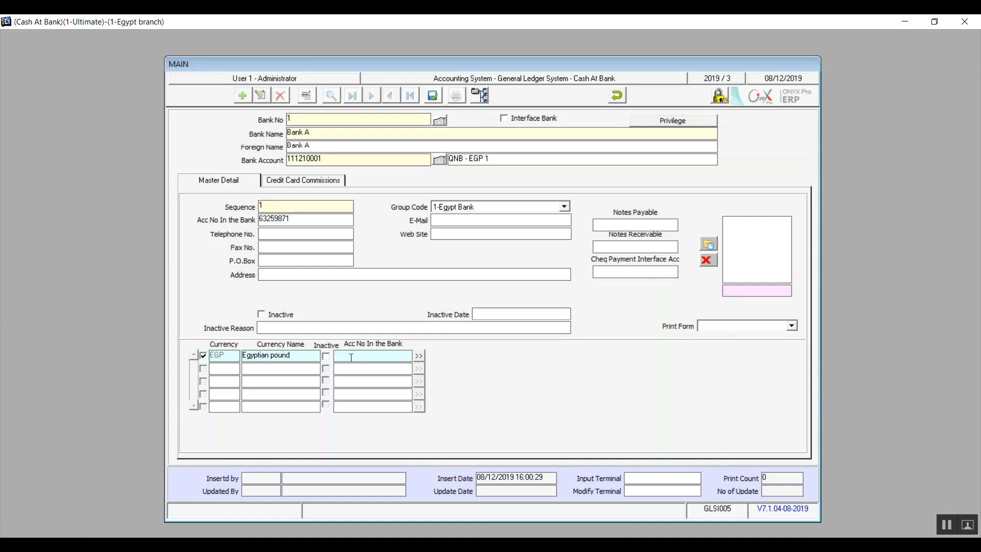
# Enable the EGP currency for the bank record and enter its account number in the bank.
pyautogui.write('63259871')
# Add a credit card commission line for card type 1, Credit Card, with commission .01 and a due period of 30 days.
pyautogui.click(316, 185)
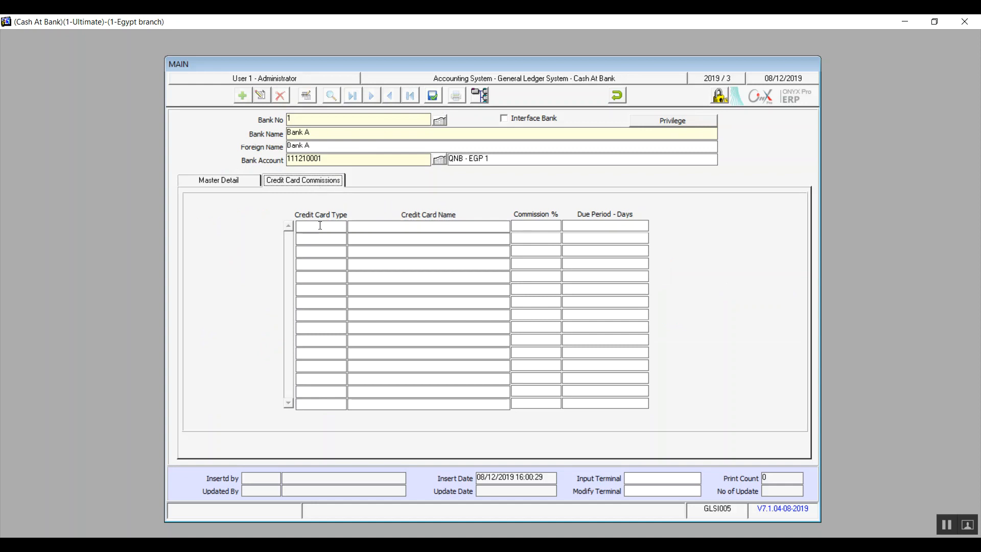
pyautogui.click(320, 226)
pyautogui.doubleClick(320, 225)
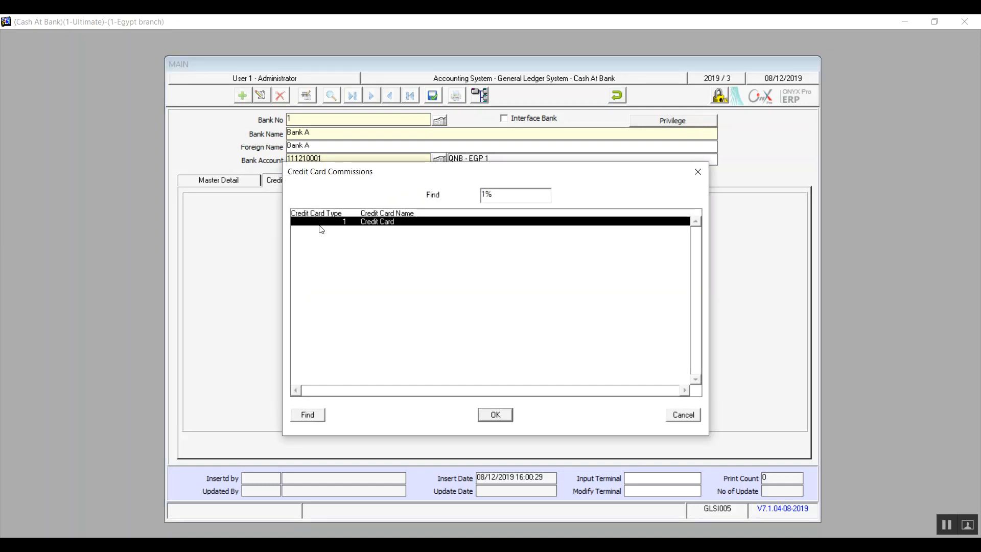
pyautogui.doubleClick(356, 223)
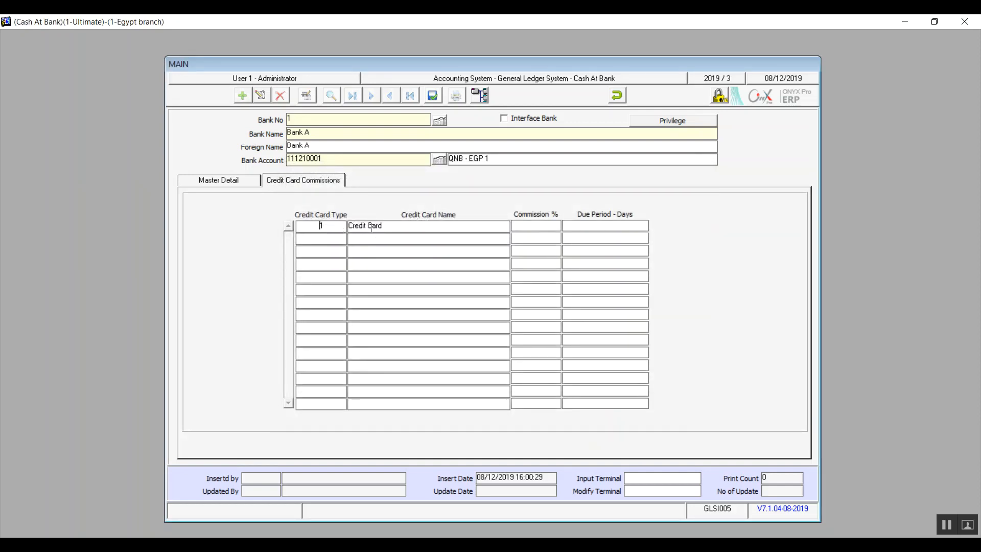
pyautogui.click(539, 224)
pyautogui.write('.01')
pyautogui.click(594, 225)
pyautogui.write('7')
pyautogui.write('30')
# Return to the bank record's master details, save the record and close the screen.
pyautogui.click(249, 181)
pyautogui.click(430, 95)
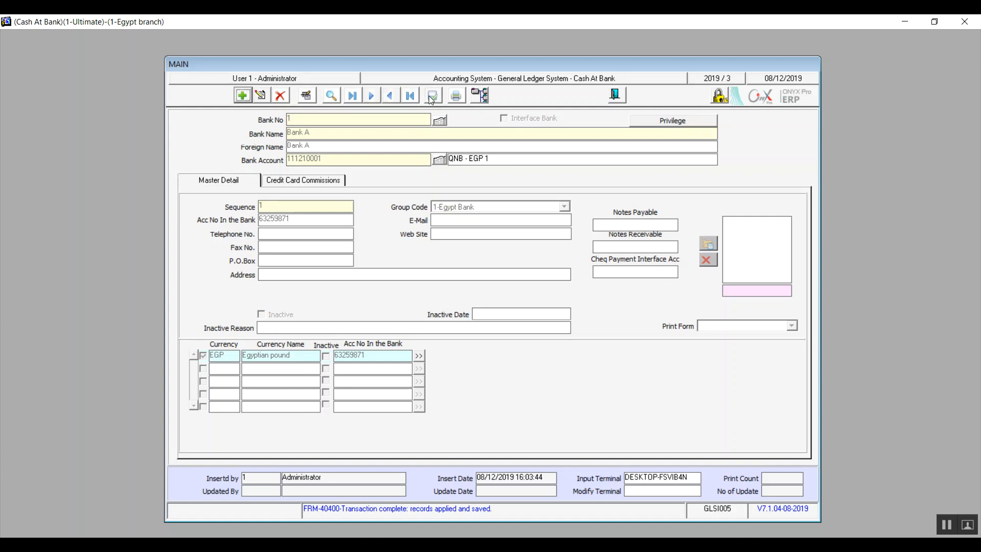
pyautogui.click(617, 95)
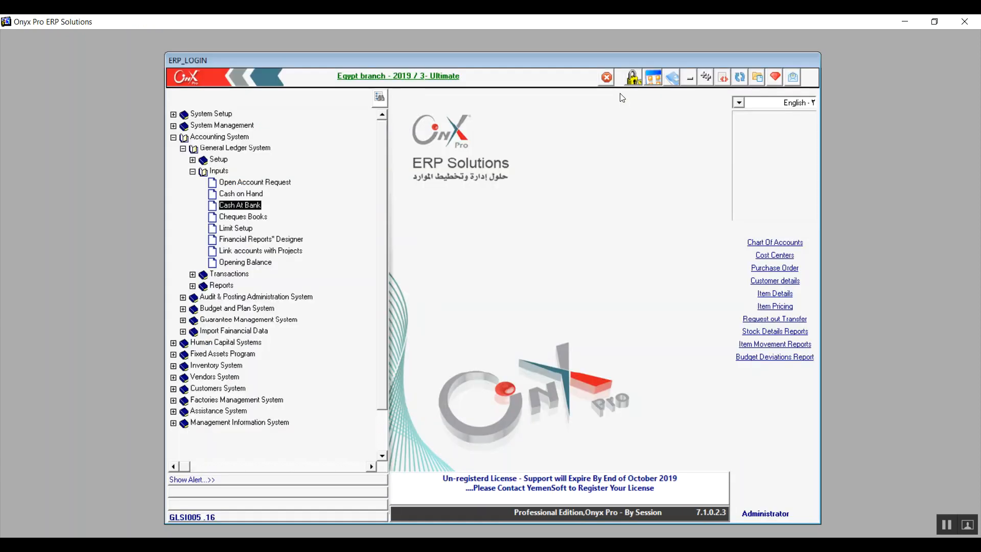
# Open the Cheques Books screen and start a new cheque book for Bank A in EGP.
pyautogui.doubleClick(269, 219)
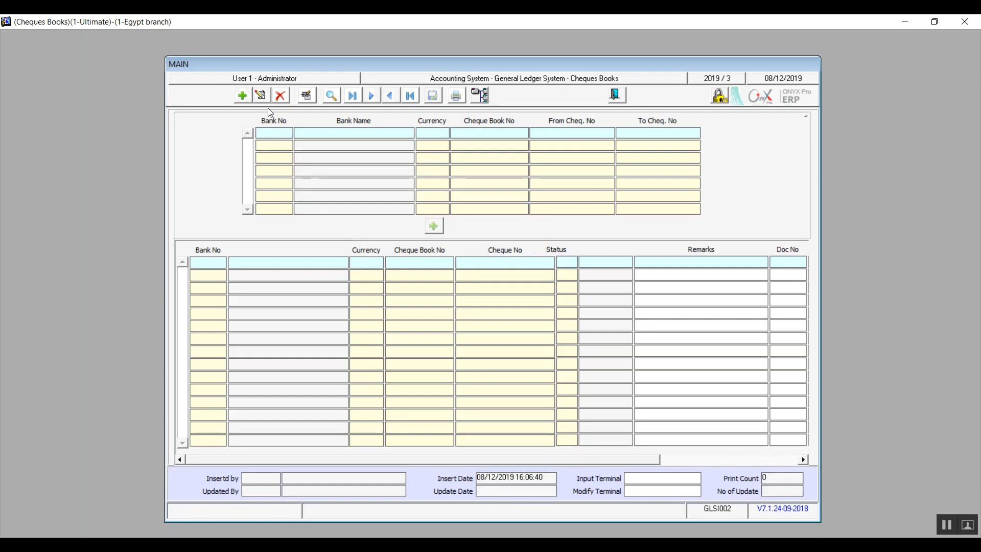
pyautogui.click(244, 96)
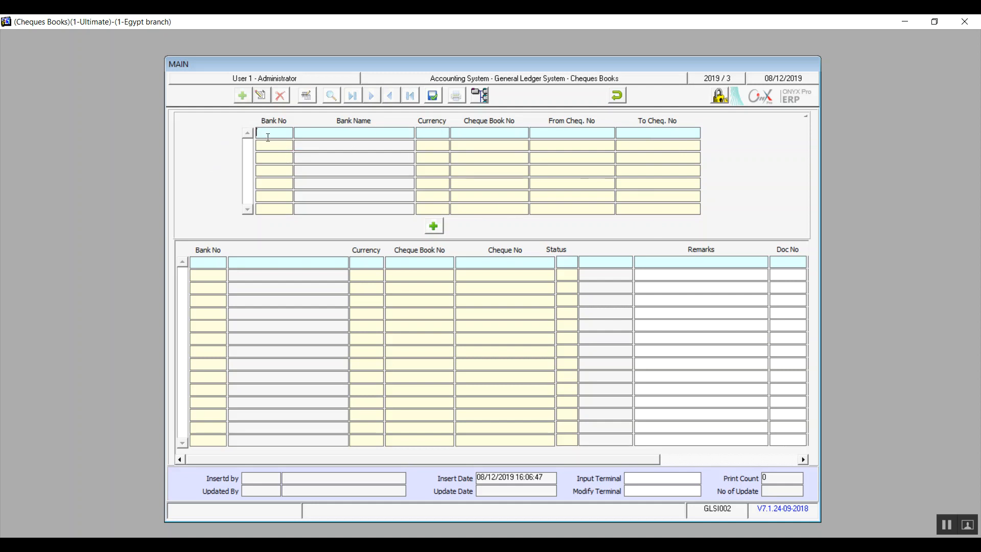
pyautogui.press('F9')
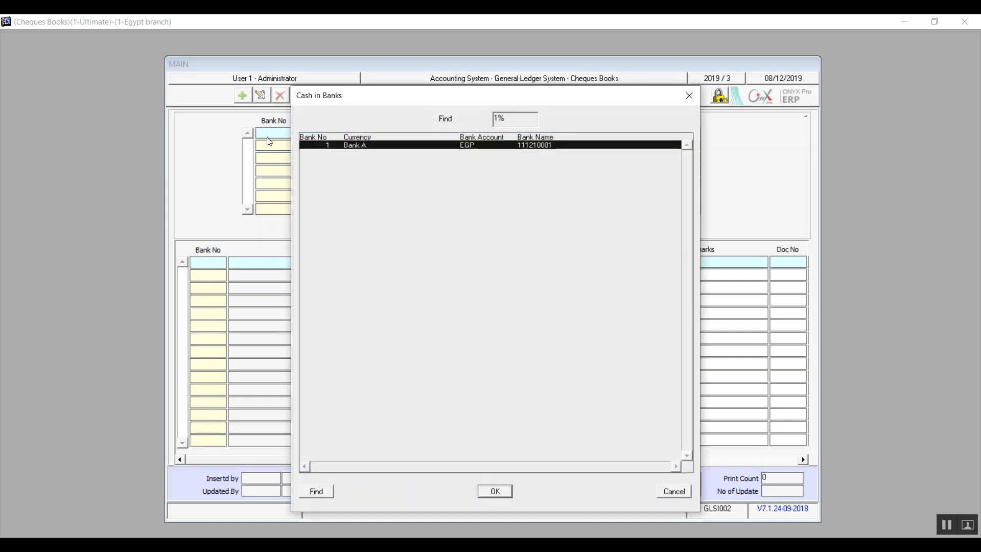
pyautogui.press('Return')
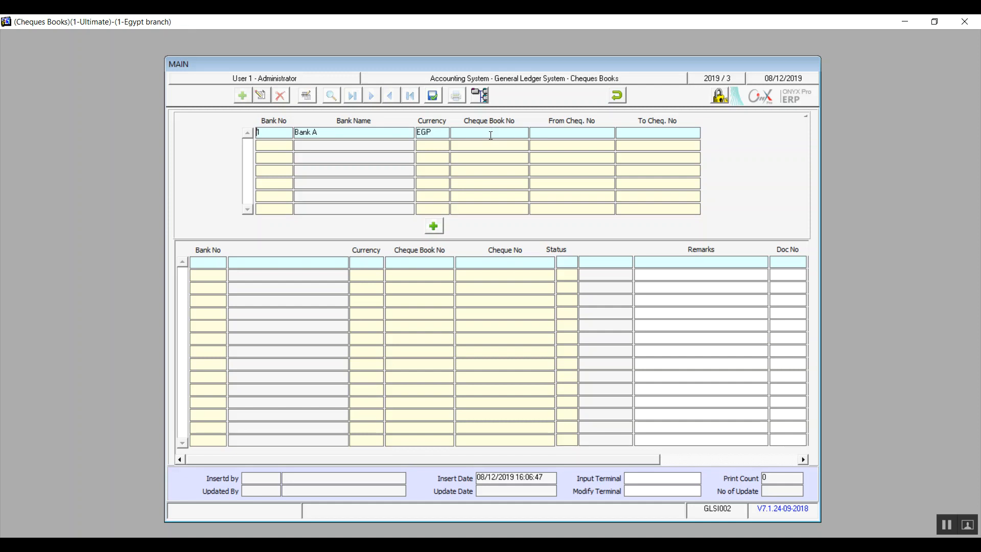
# Set the cheque book number to 1 with cheques from 101 to 1050, and generate the cheque list.
pyautogui.write('1')
pyautogui.write('101')
pyautogui.press('Tab')
pyautogui.write('1050')
pyautogui.press('Tab')
pyautogui.click(441, 229)
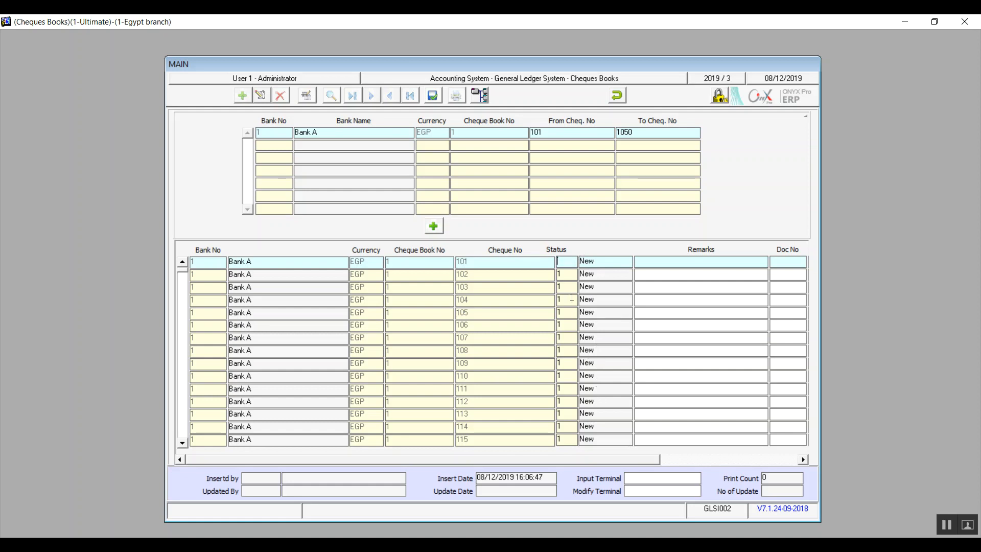
# Try to set the status of cheque 101 to 2.
pyautogui.write('2')
pyautogui.press('Tab')
pyautogui.press('Return')
pyautogui.click(572, 263)
# Save the cheque book and close the Cheques Books screen.
pyautogui.click(432, 97)
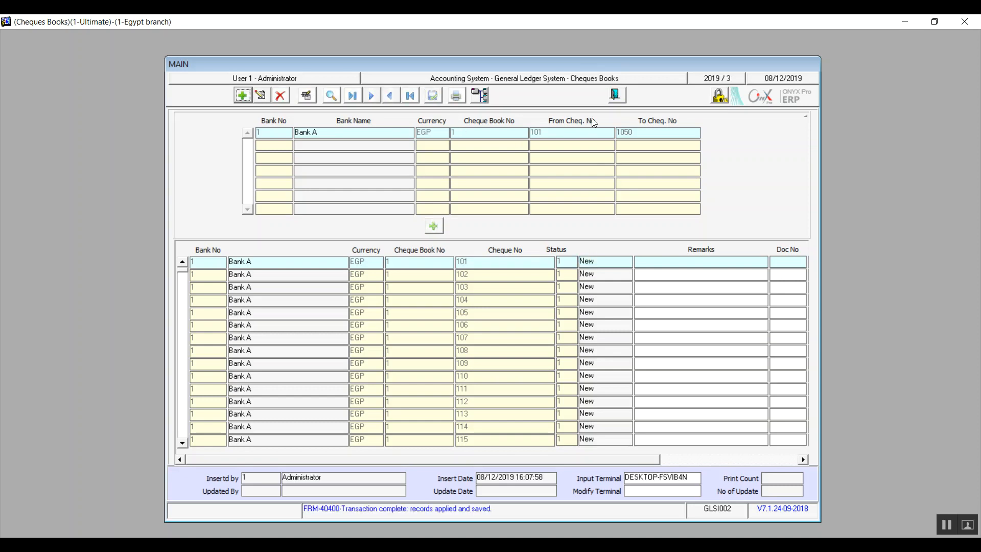
pyautogui.click(617, 95)
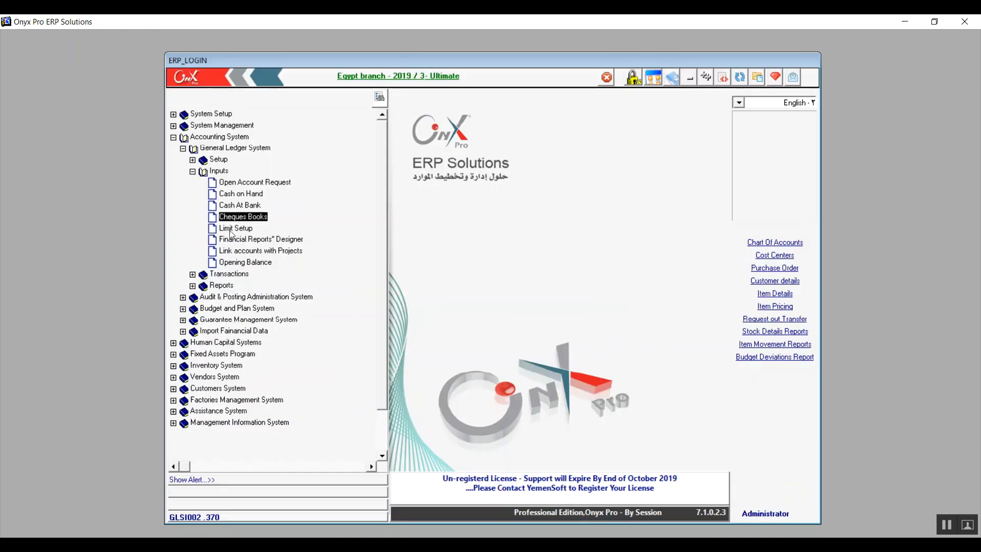
# Open the Limit Setup screen and examine the available Exceed Limits and Type options.
pyautogui.click(231, 229)
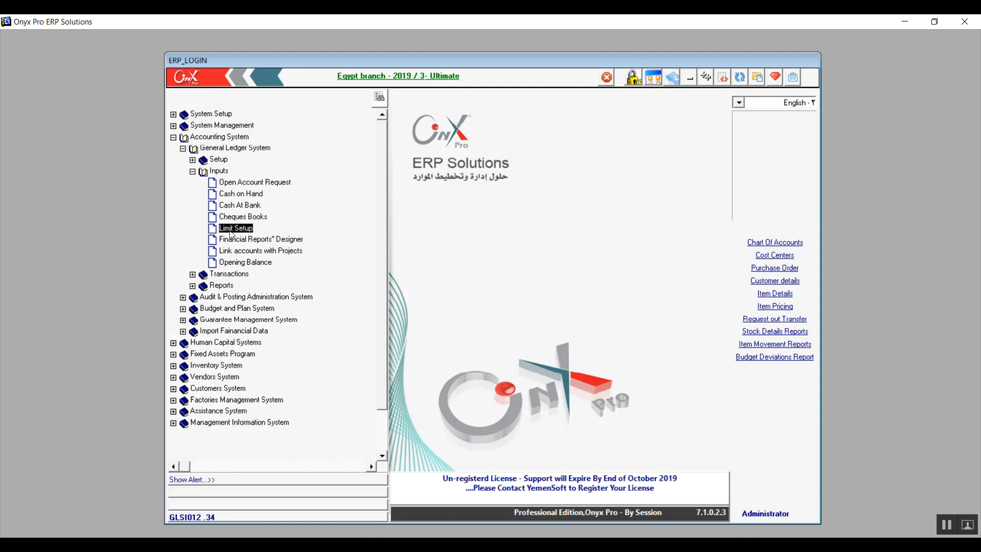
pyautogui.doubleClick(231, 234)
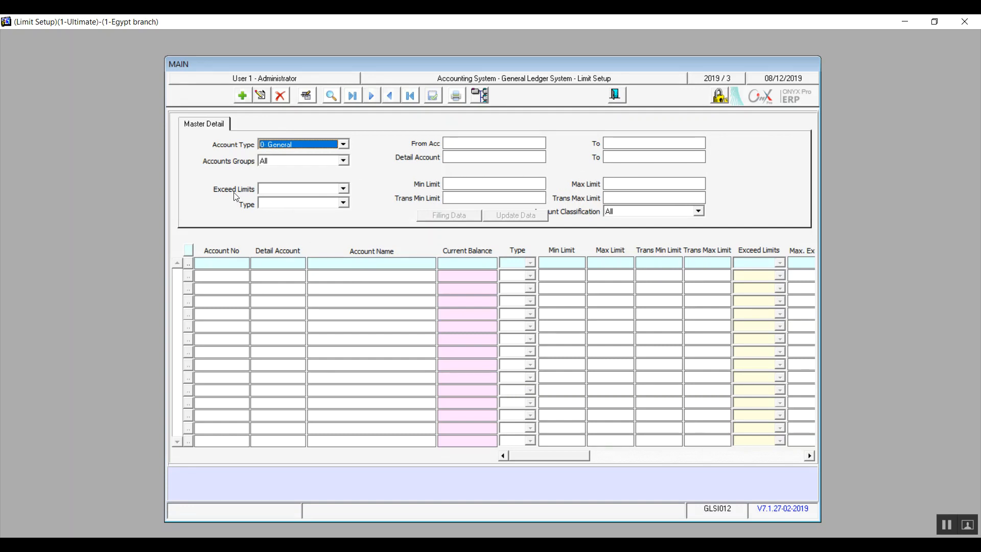
pyautogui.click(344, 192)
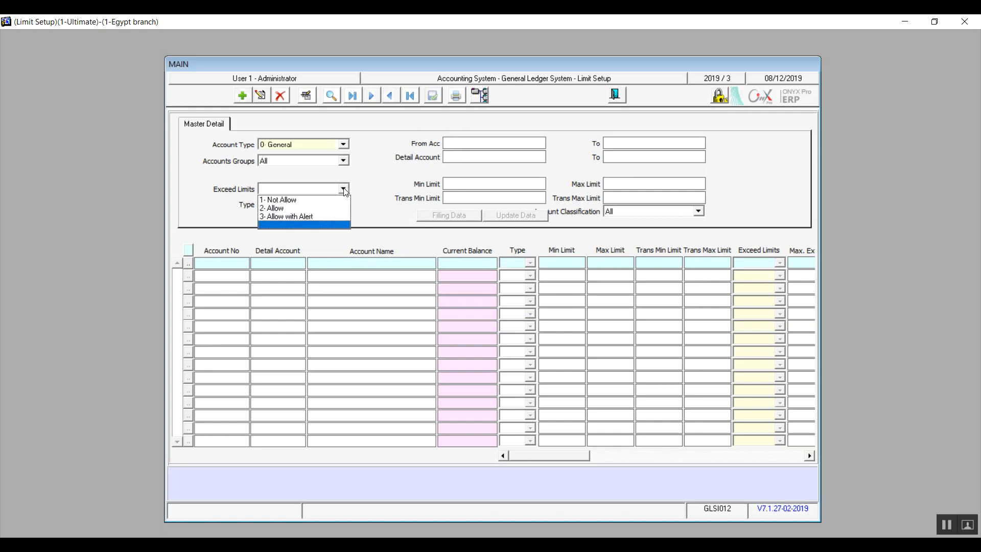
pyautogui.click(334, 225)
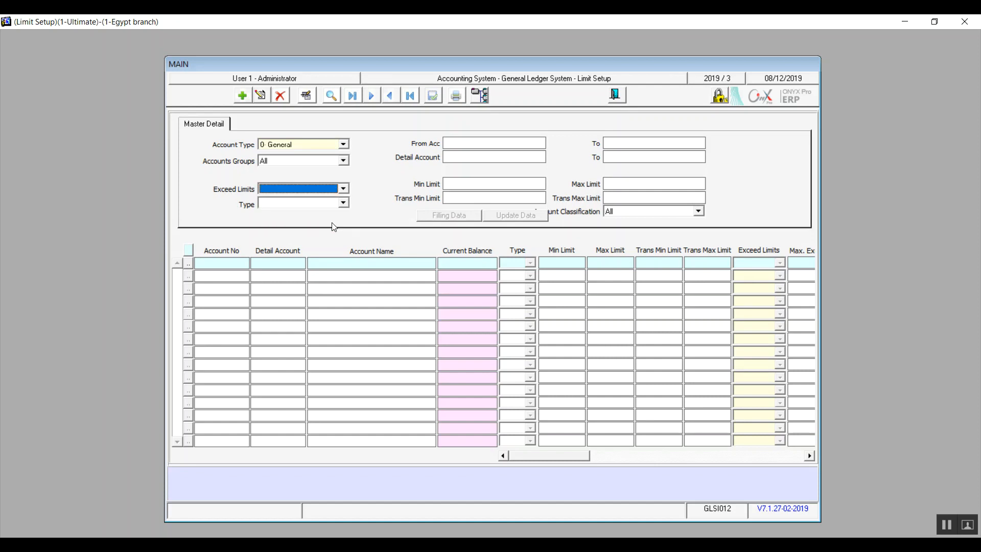
pyautogui.click(345, 205)
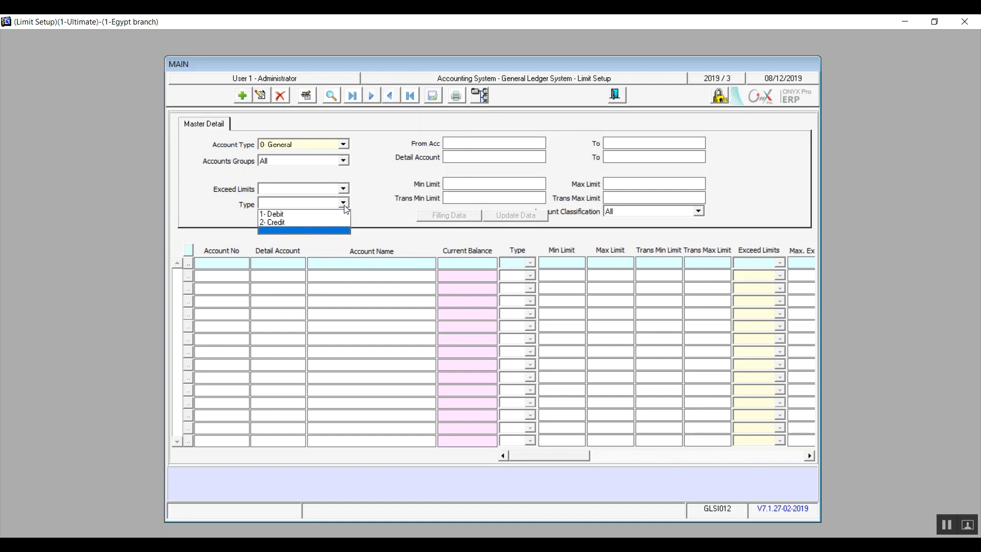
pyautogui.click(328, 230)
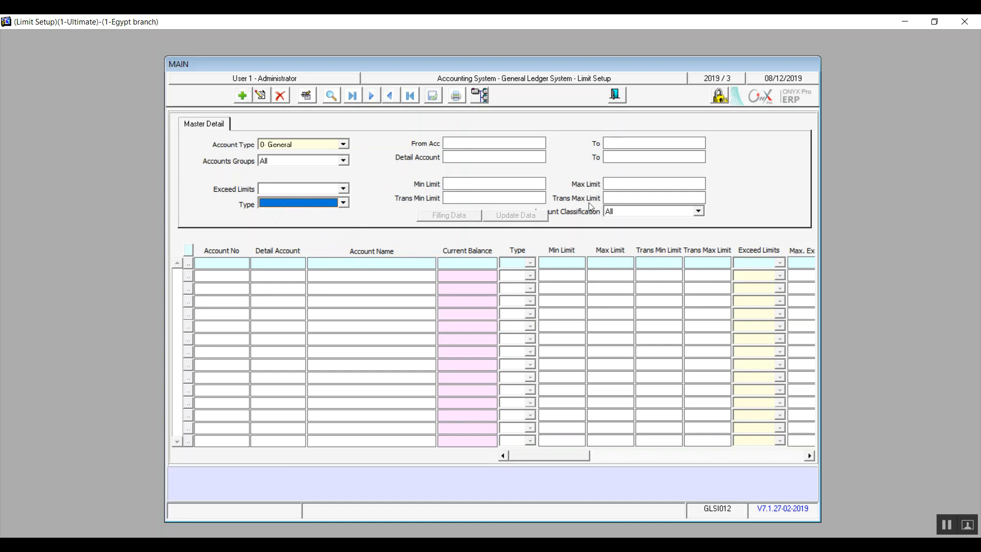
pyautogui.click(487, 198)
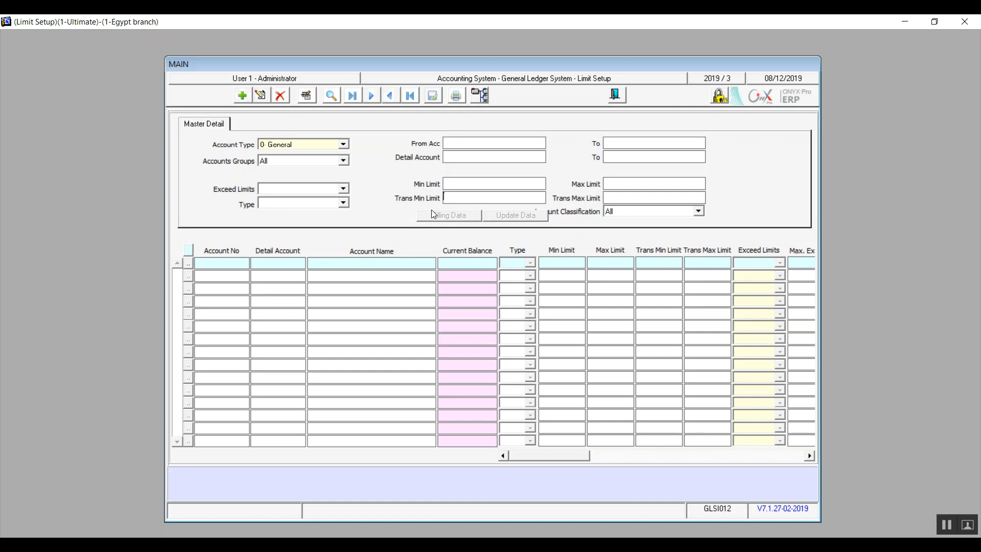
pyautogui.click(241, 95)
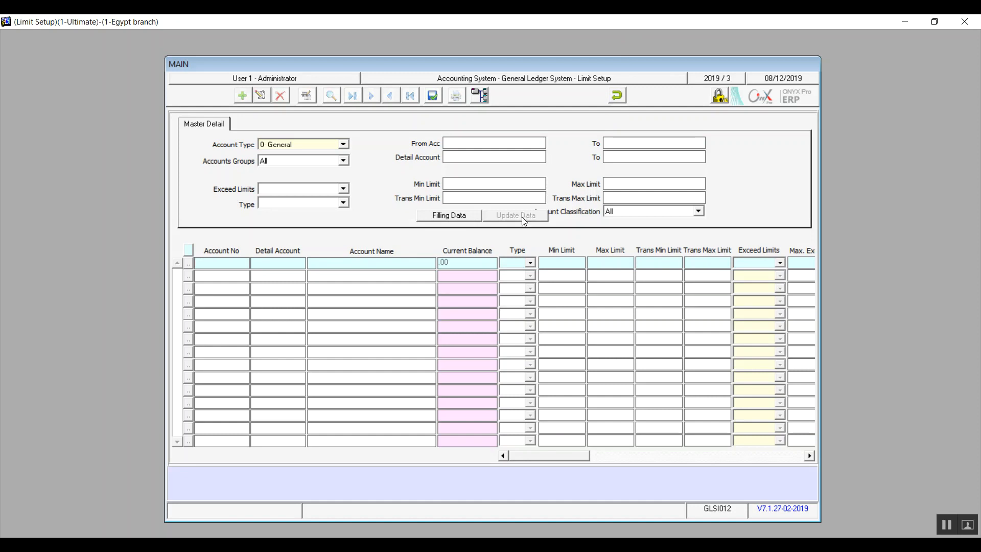
pyautogui.click(616, 102)
pyautogui.click(485, 318)
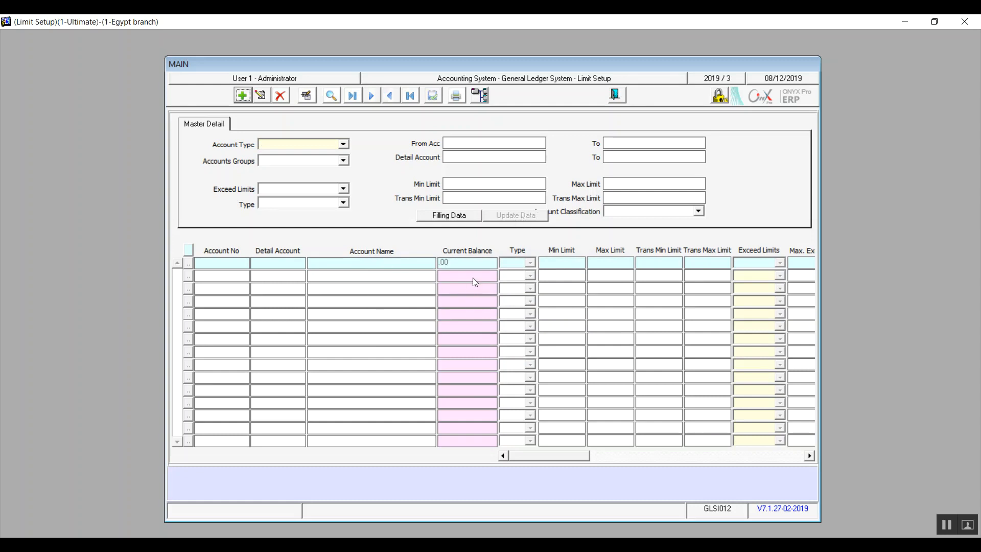
# View the accounts offered for a new limit entry with account type 2-Bank, discard the entry and close Limit Setup.
pyautogui.click(243, 97)
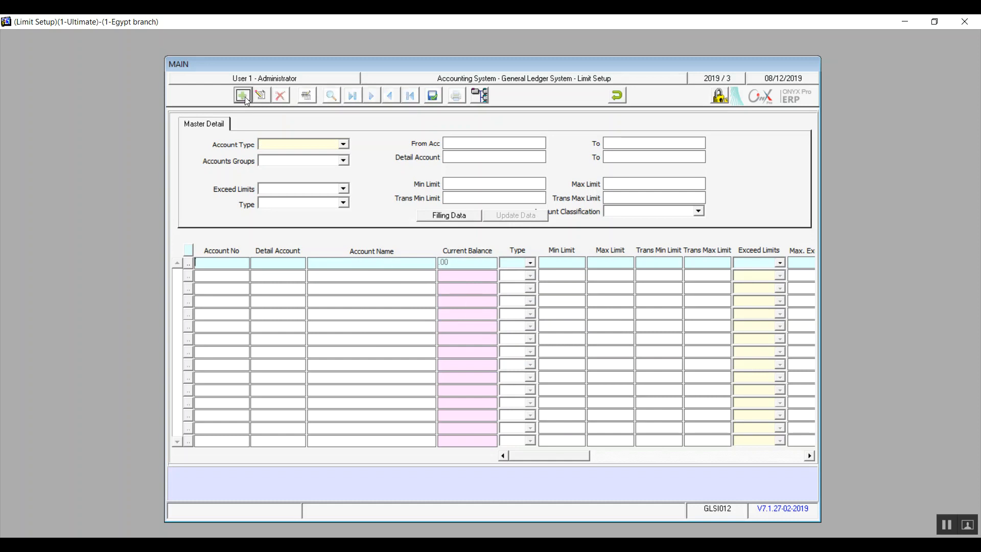
pyautogui.click(344, 144)
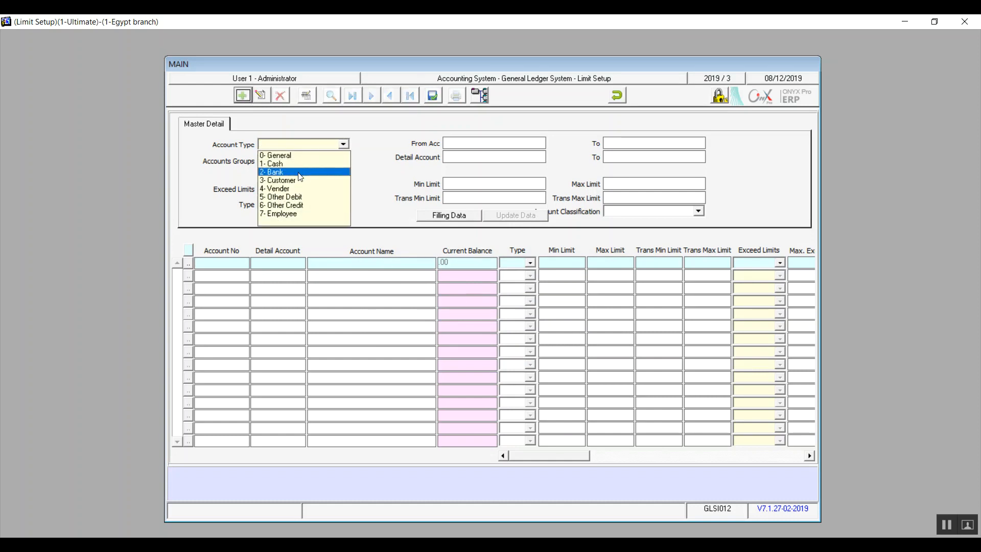
pyautogui.click(299, 175)
pyautogui.click(459, 142)
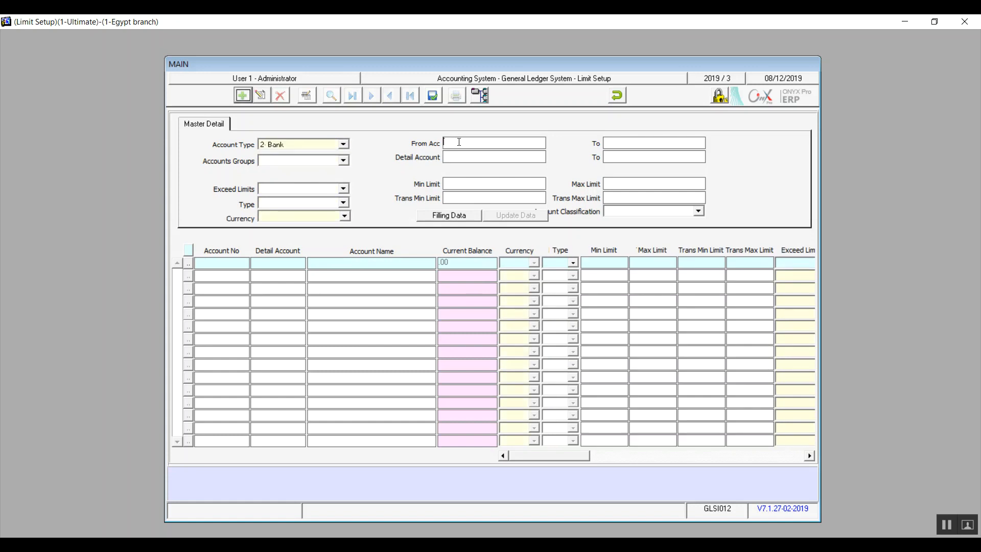
pyautogui.doubleClick(459, 142)
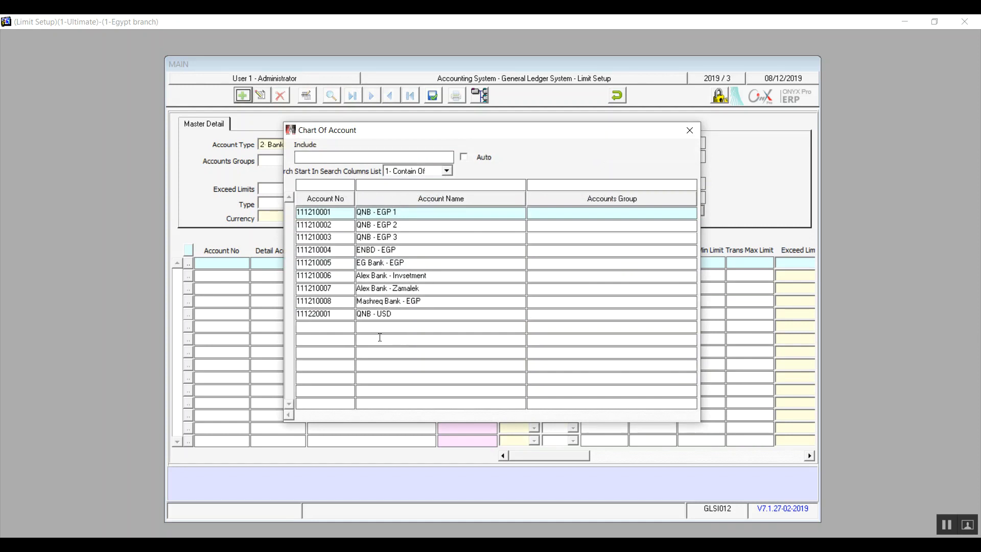
pyautogui.click(689, 130)
pyautogui.click(617, 95)
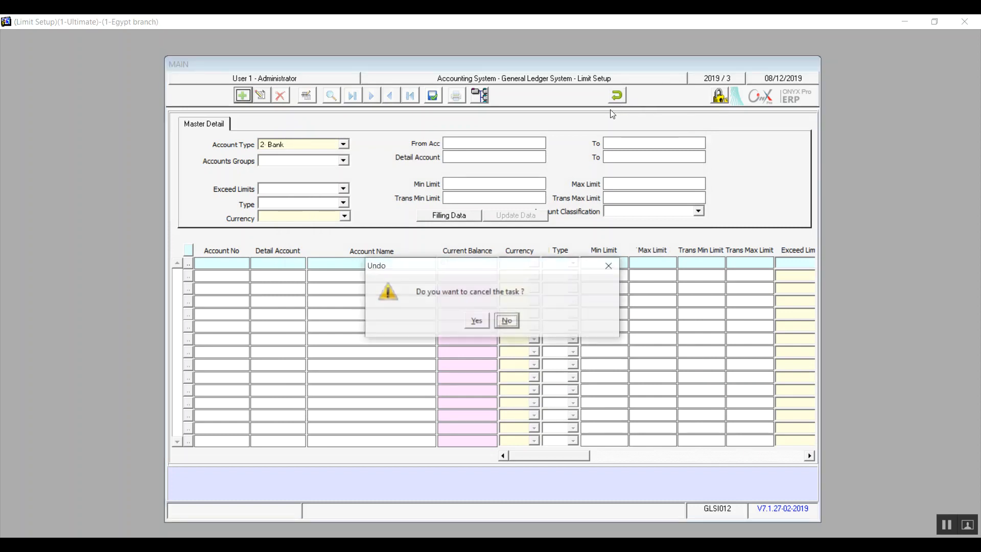
pyautogui.click(484, 321)
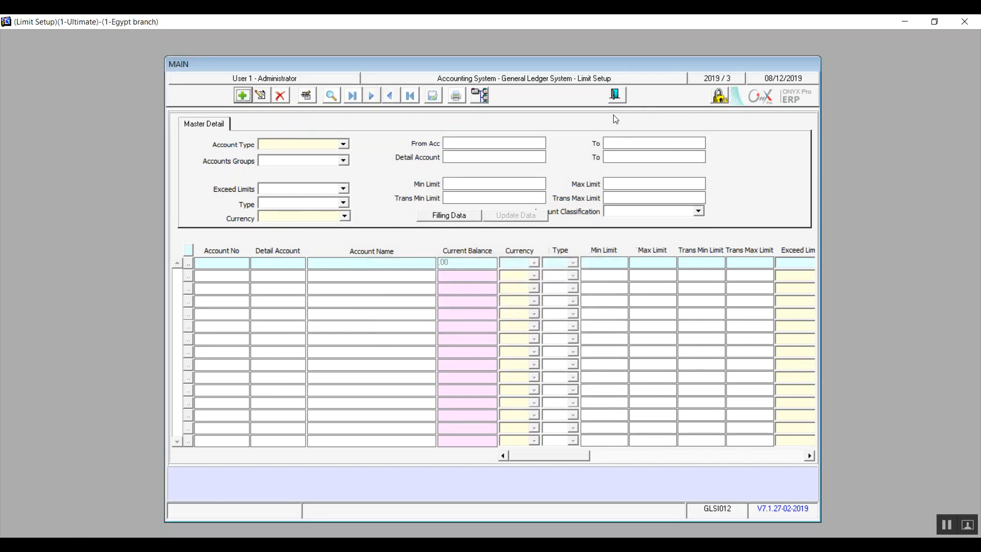
pyautogui.click(613, 95)
# Open the Financial Reports Designer, examine the predefined Cash Flow report layout and close it.
pyautogui.doubleClick(271, 240)
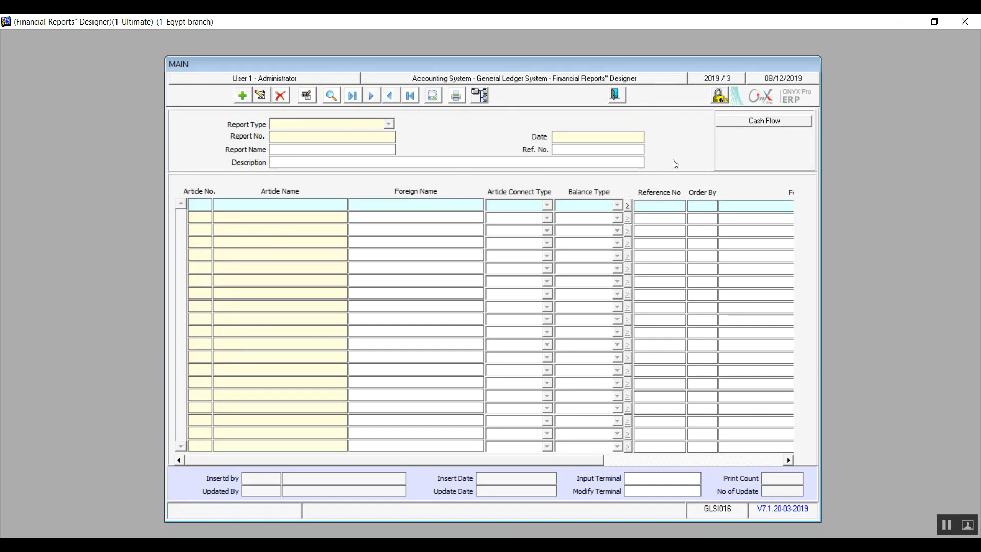
pyautogui.click(735, 125)
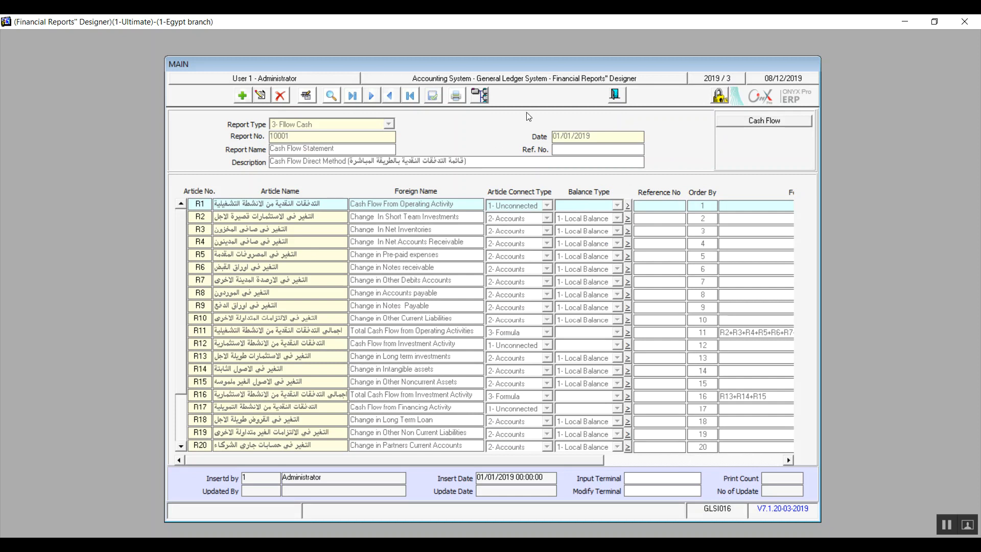
pyautogui.click(614, 97)
# Start a new Financial Center report in the Financial Reports Designer and set the first article's connect type to 2-Accounts.
pyautogui.click(334, 216)
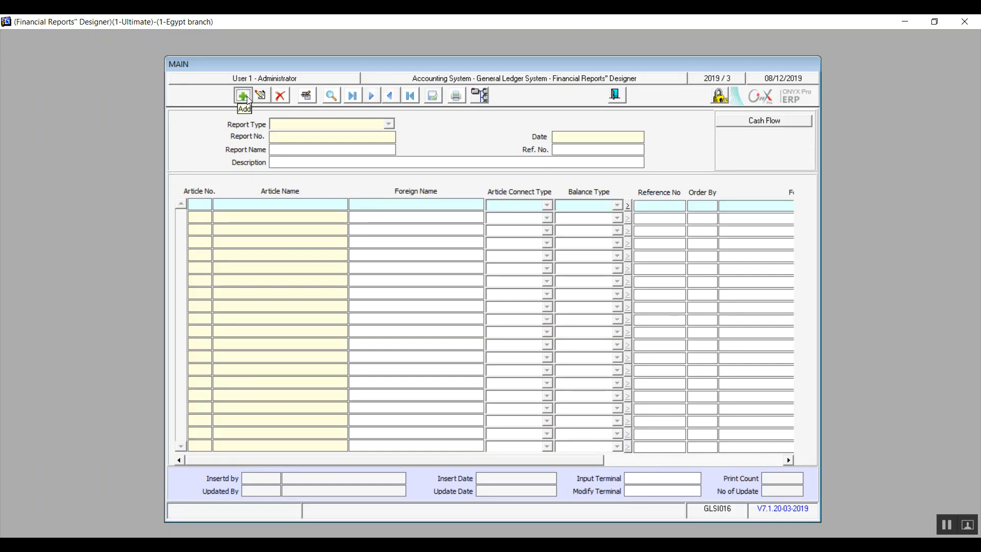
pyautogui.click(245, 97)
pyautogui.click(548, 205)
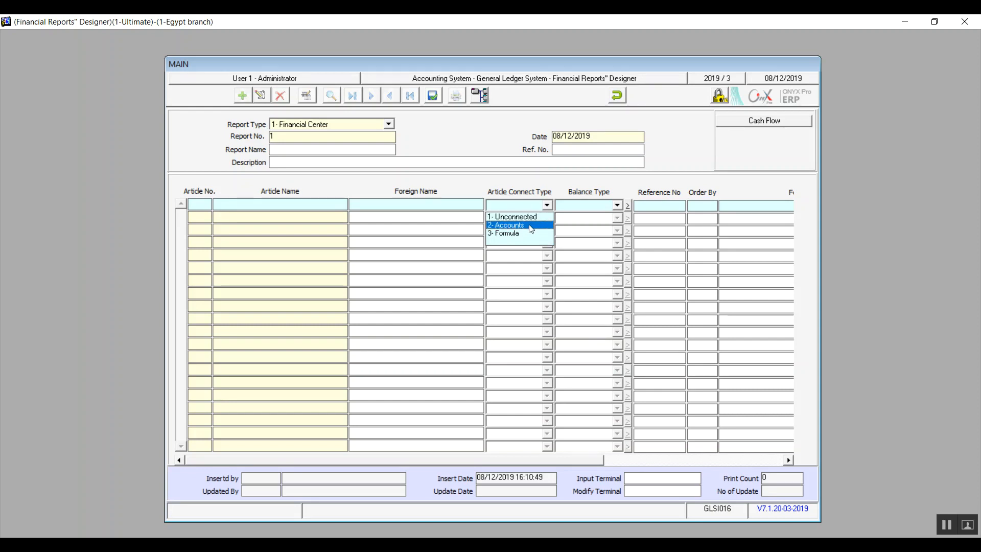
pyautogui.click(530, 226)
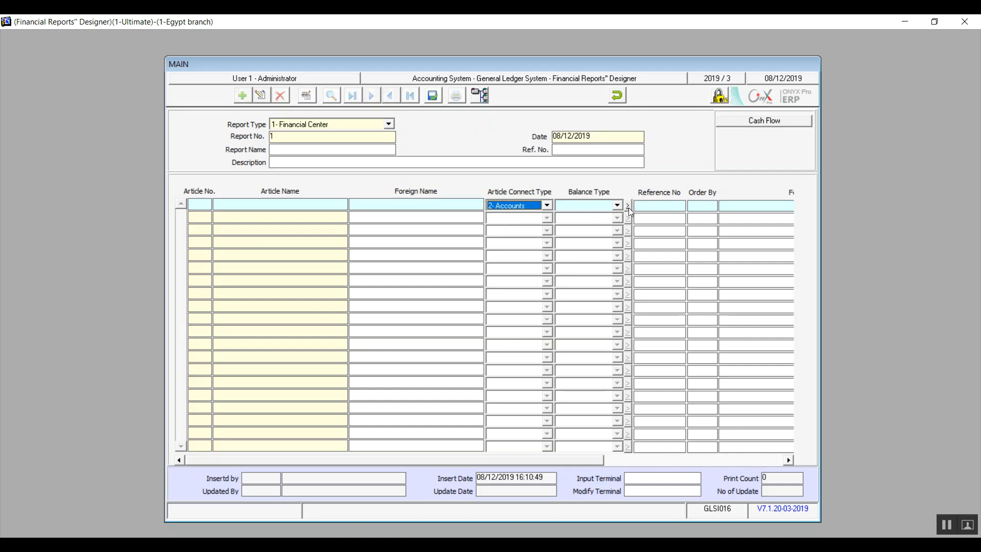
# Set the first article's connect type to 3-Formula, check the Formula column, and close the designer without saving the report.
pyautogui.click(547, 205)
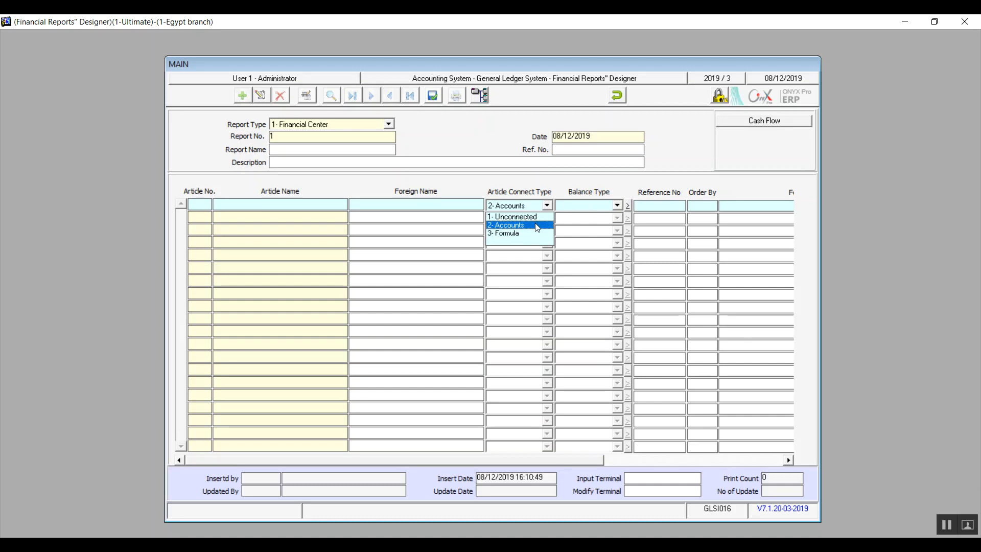
pyautogui.click(526, 233)
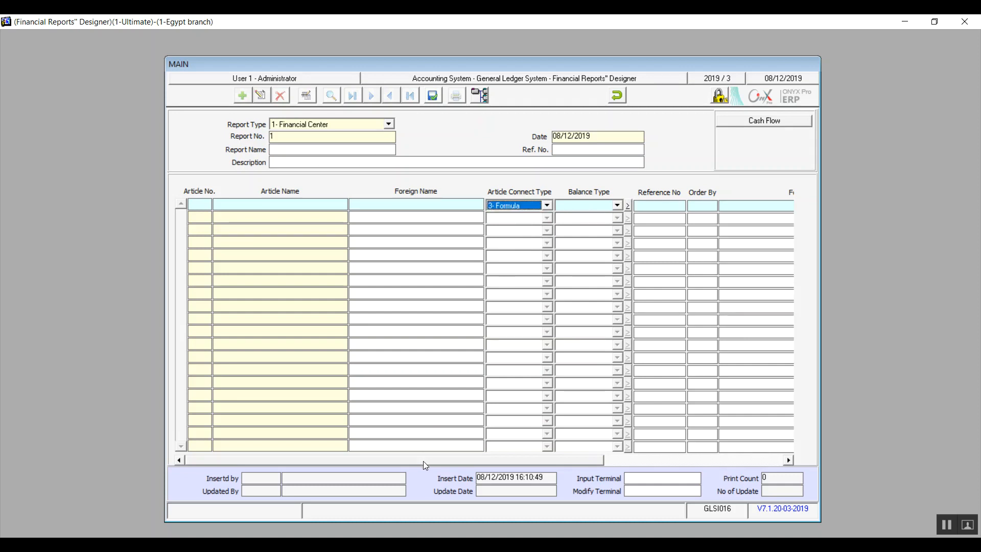
pyautogui.moveTo(425, 465); pyautogui.dragTo(529, 466)
pyautogui.moveTo(649, 205)
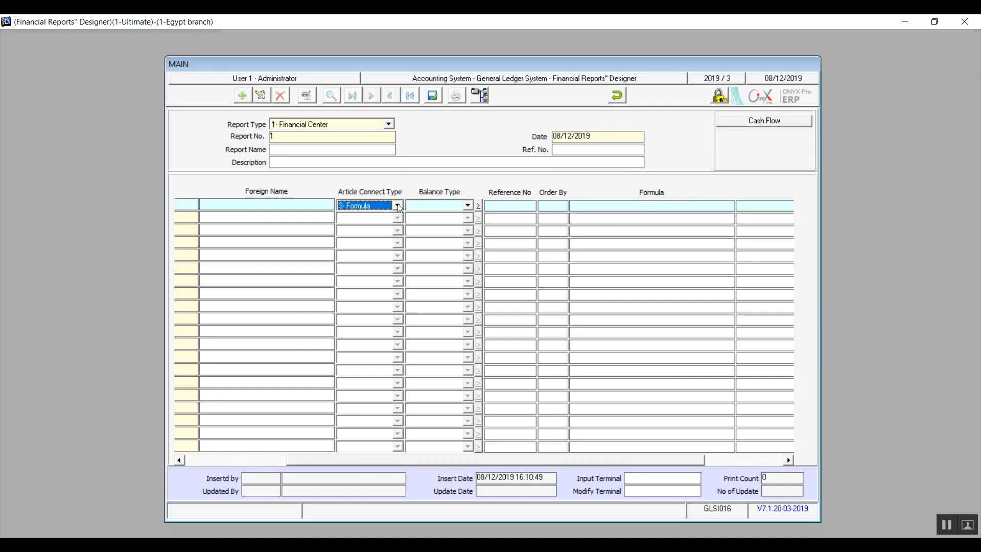
pyautogui.click(618, 96)
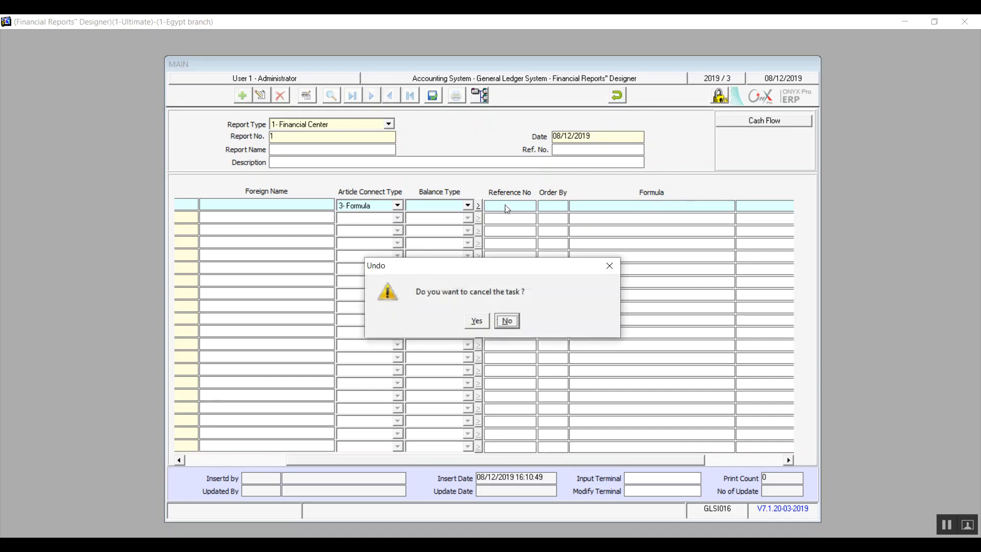
pyautogui.click(477, 322)
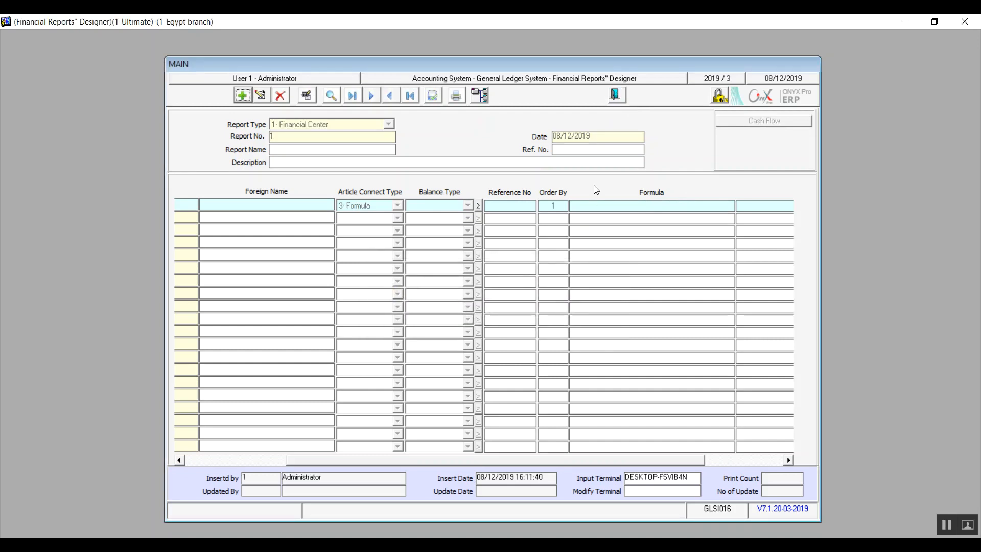
pyautogui.click(618, 95)
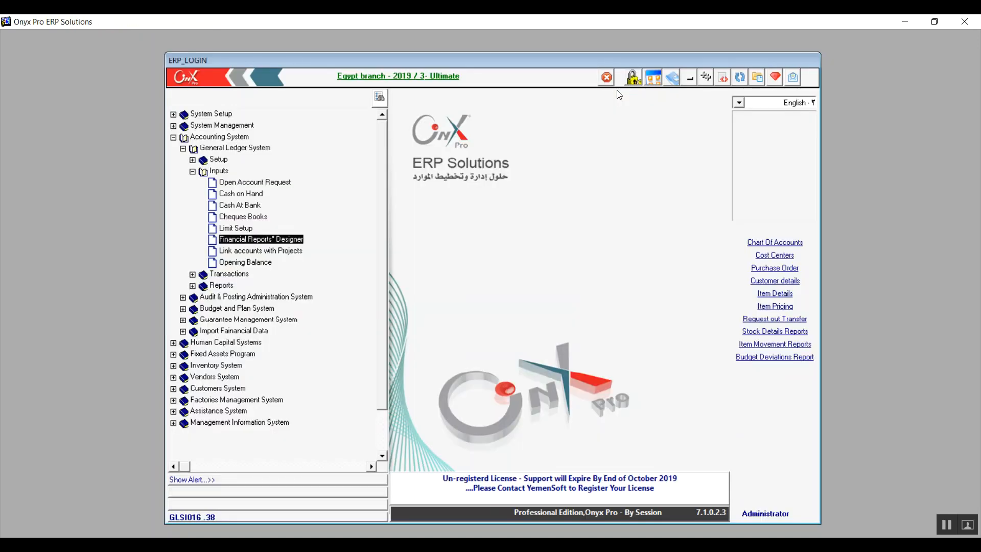
# Start a new entry in the General Ledger's Opening Balance screen with the balance type 2-Bank.
pyautogui.doubleClick(262, 263)
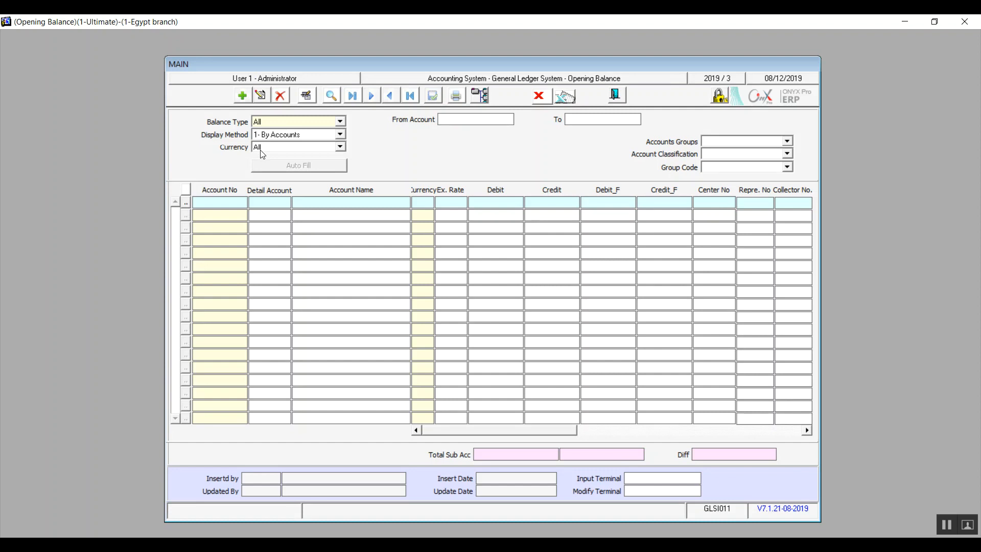
pyautogui.click(243, 96)
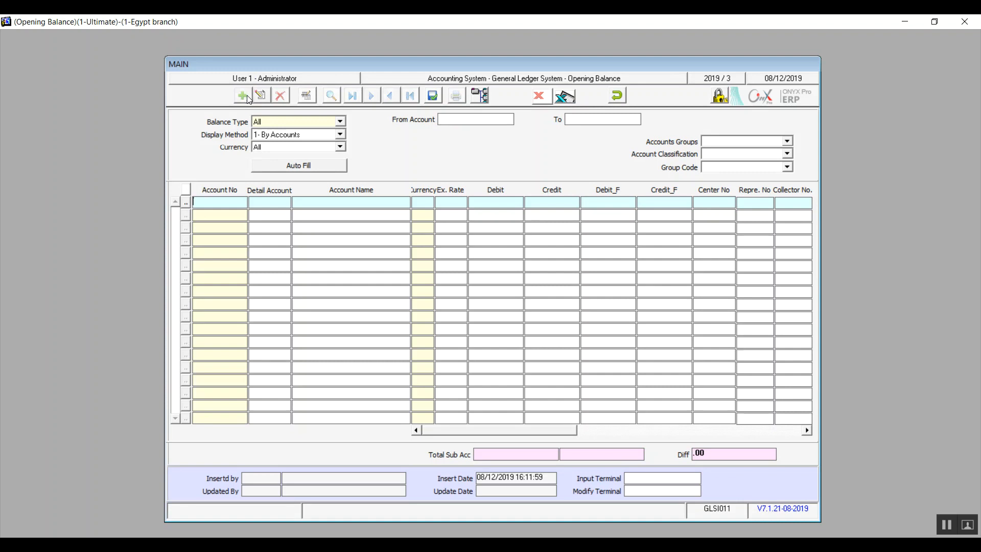
pyautogui.click(341, 122)
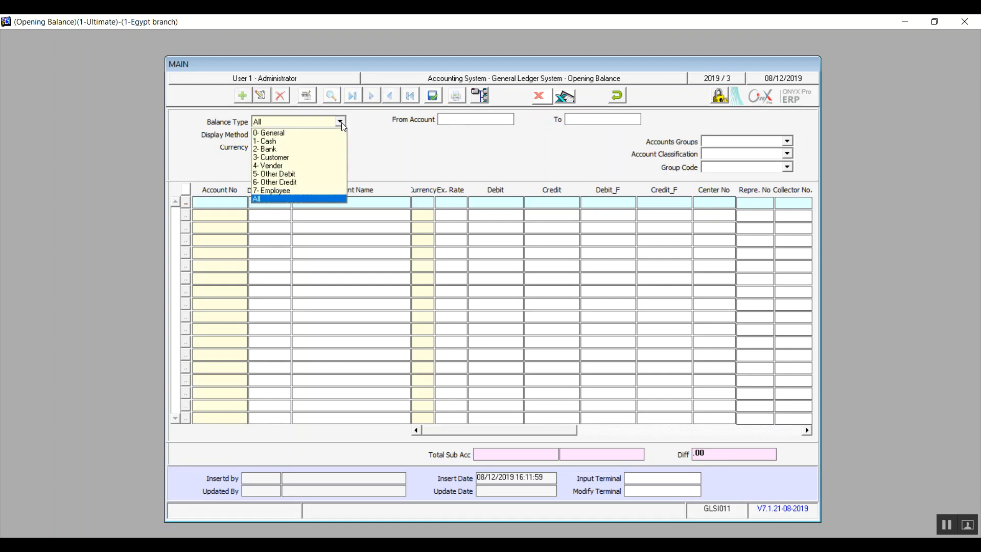
pyautogui.click(299, 148)
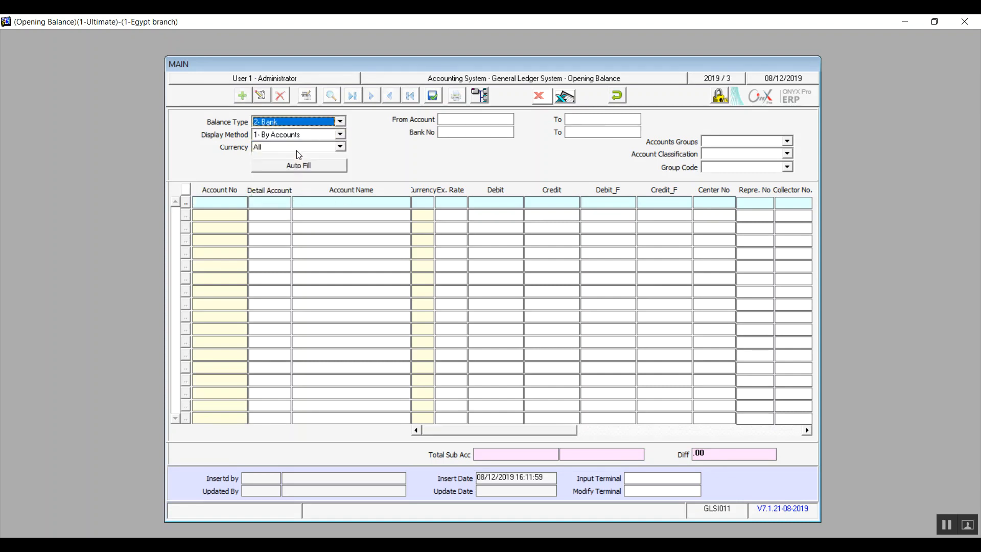
# Limit the opening balance to the QNB - EGP 1 account by choosing it as both the from and to account.
pyautogui.click(452, 122)
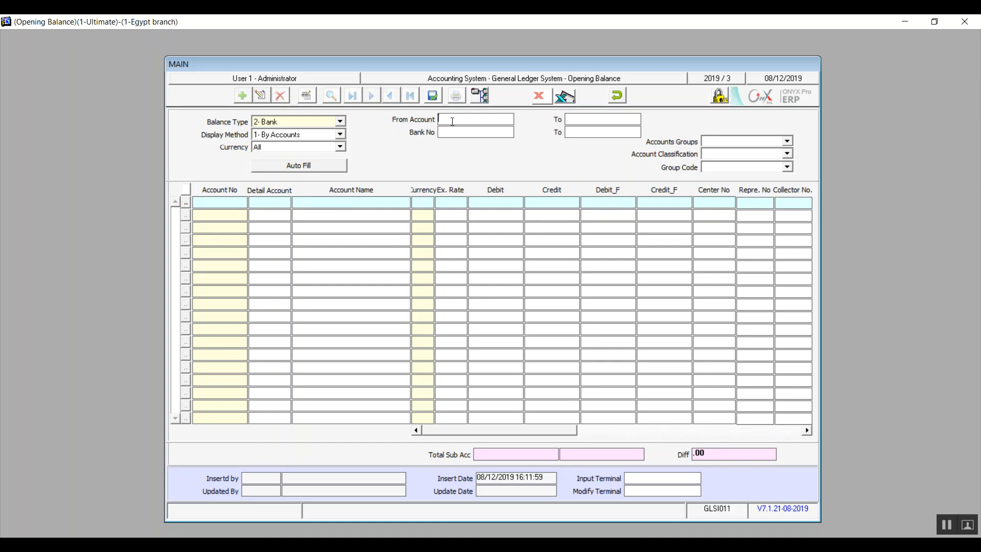
pyautogui.doubleClick(452, 122)
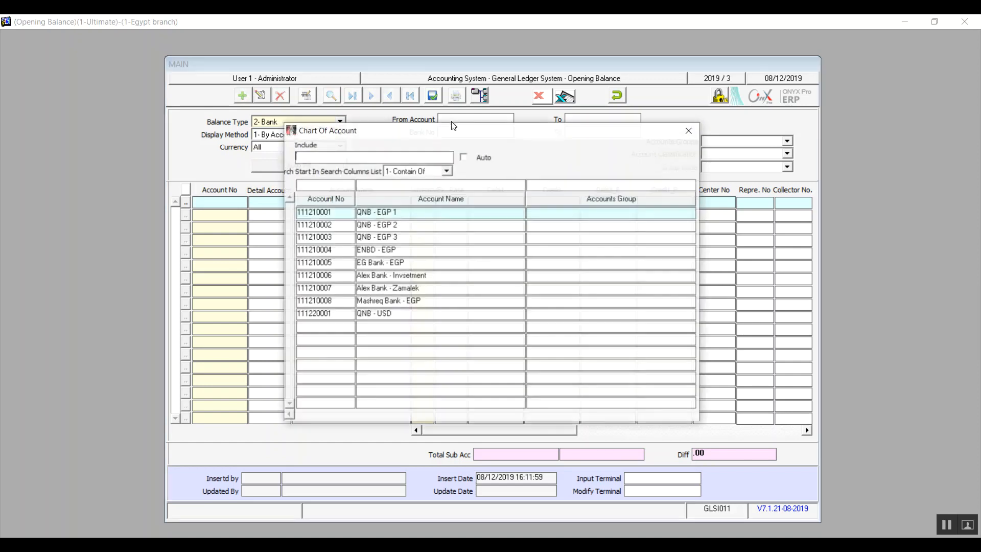
pyautogui.doubleClick(402, 215)
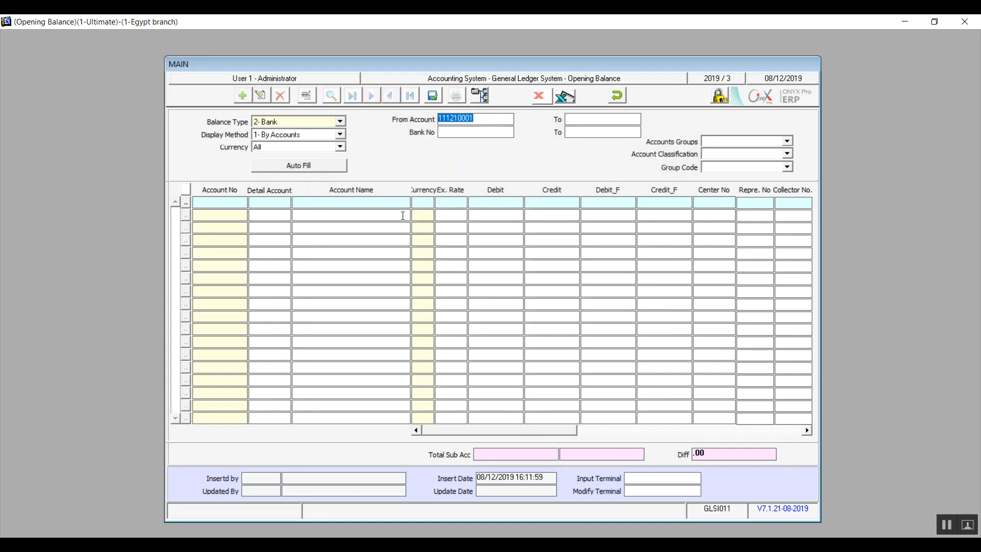
pyautogui.press('Tab')
pyautogui.click(440, 118)
pyautogui.click(583, 118)
pyautogui.doubleClick(583, 118)
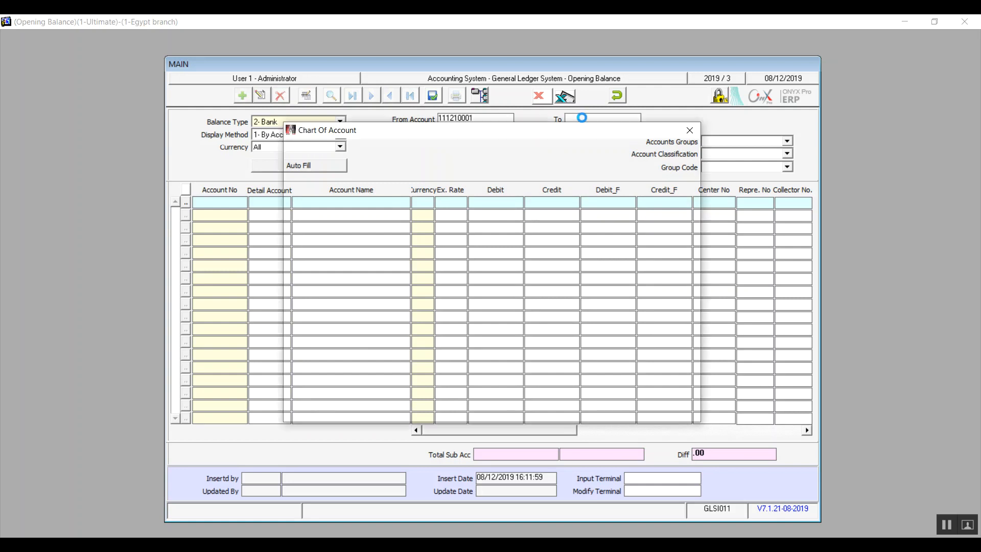
pyautogui.doubleClick(434, 213)
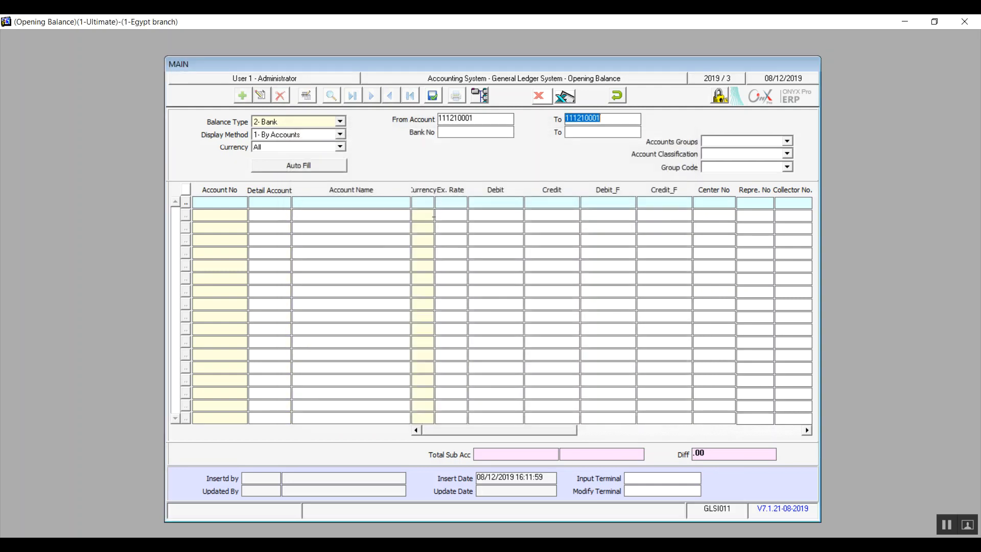
# Restrict the bank number range to Bank A by setting both the from and to values to 1.
pyautogui.click(473, 131)
pyautogui.doubleClick(472, 131)
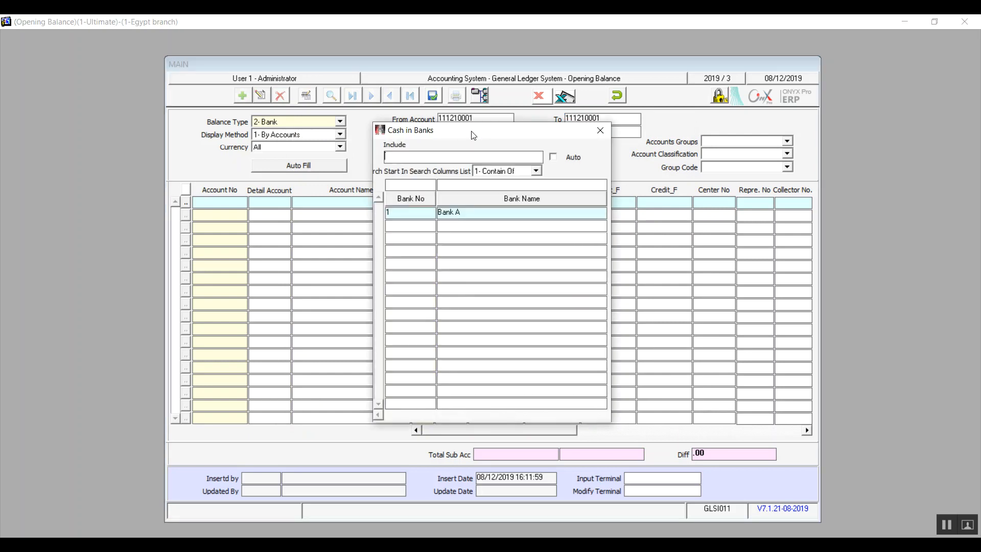
pyautogui.doubleClick(472, 213)
pyautogui.press('Tab')
pyautogui.write('1')
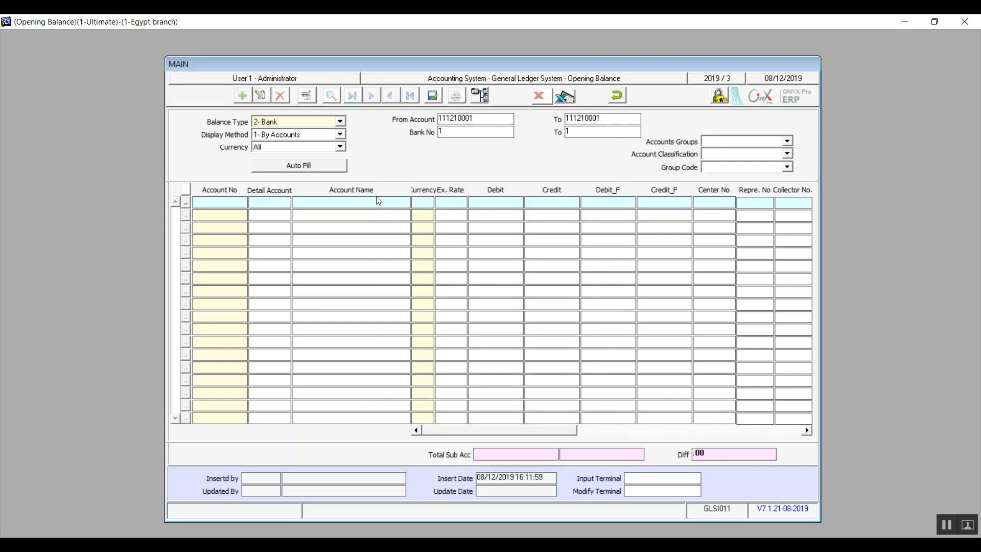
# Auto-fill the opening balance rows, enter a debit of 1,000,000 for Bank A and try to save.
pyautogui.click(334, 167)
pyautogui.write('000000')
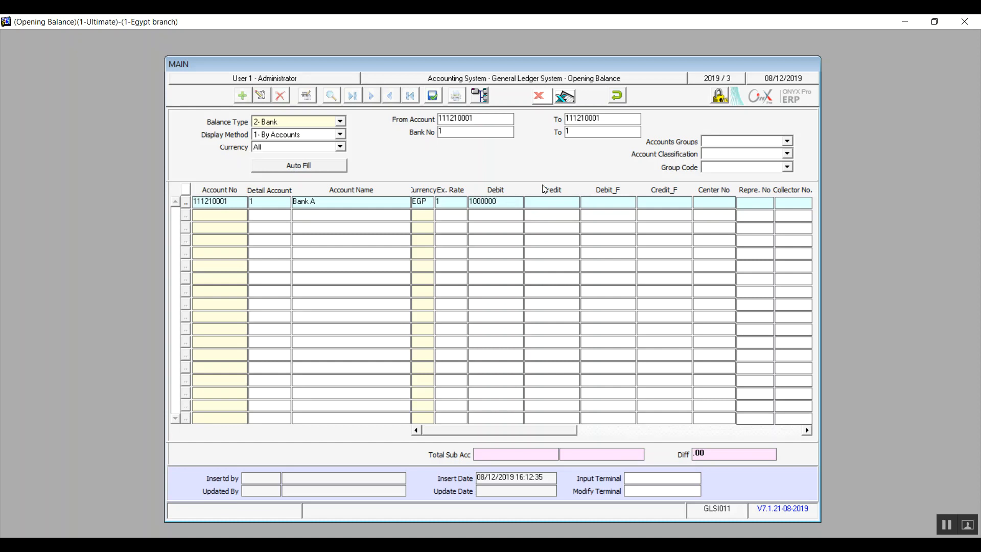
pyautogui.click(432, 96)
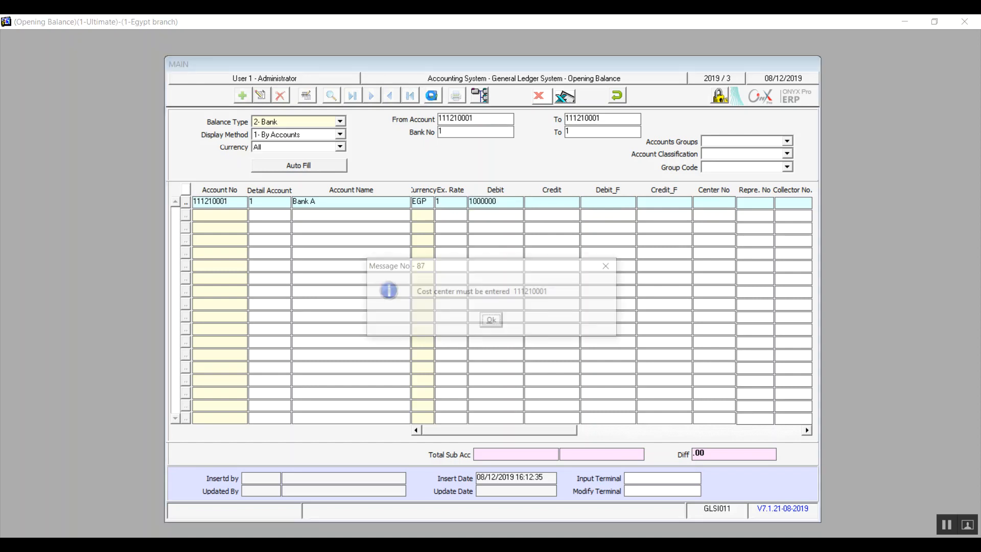
pyautogui.click(492, 321)
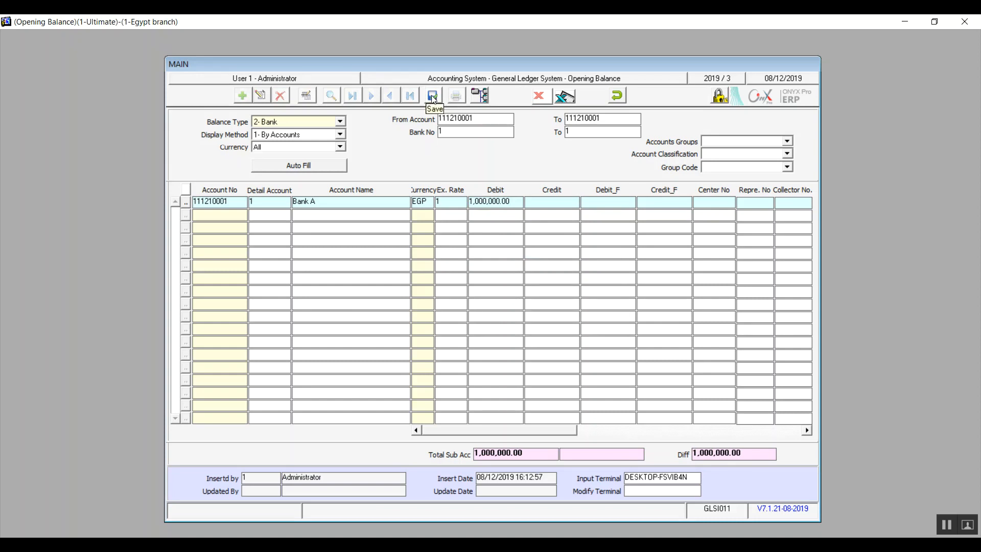
# Open the Excel import for opening balances and set the Excel path to EXCEL.EXE in the Office15 folder.
pyautogui.click(565, 98)
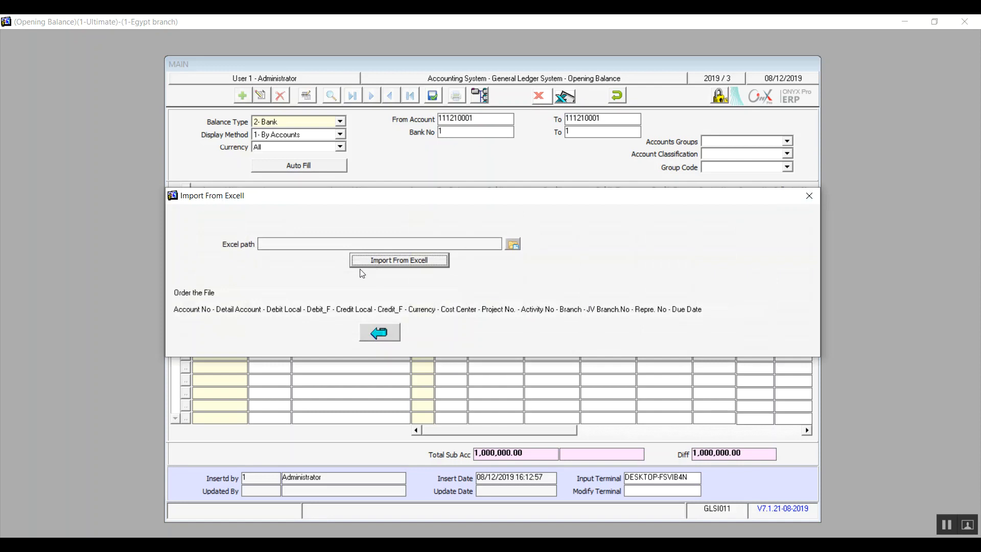
pyautogui.click(512, 245)
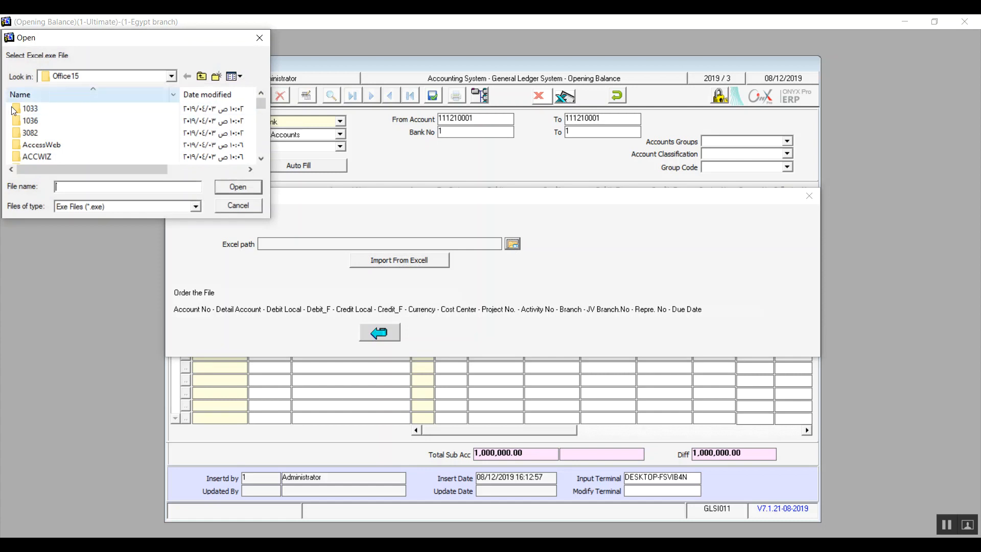
pyautogui.write('exc')
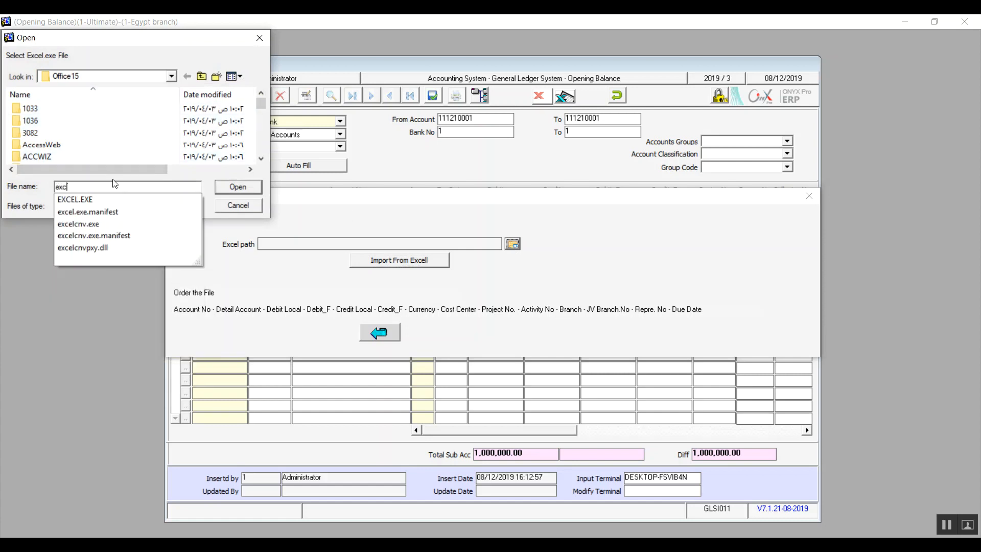
pyautogui.press('Down')
pyautogui.press('Return')
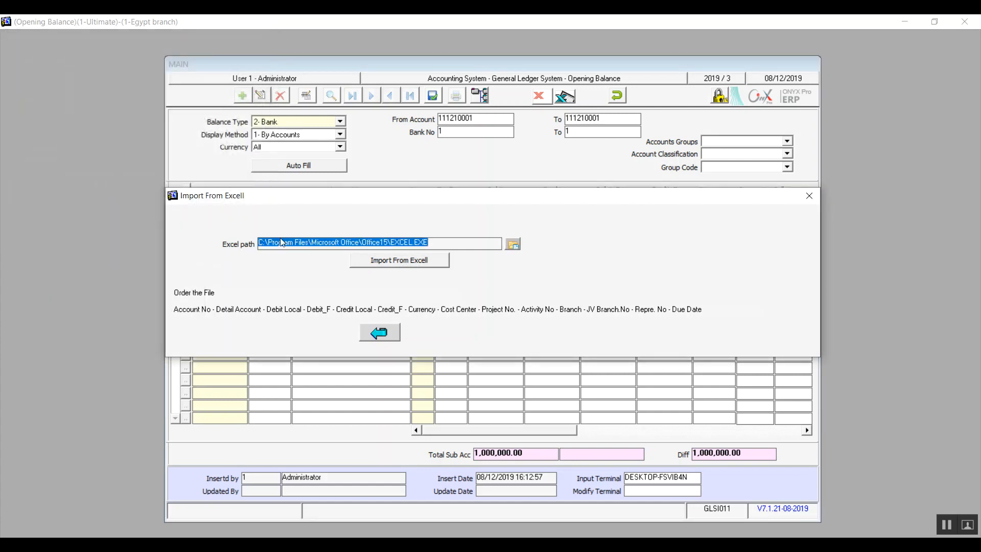
pyautogui.click(443, 245)
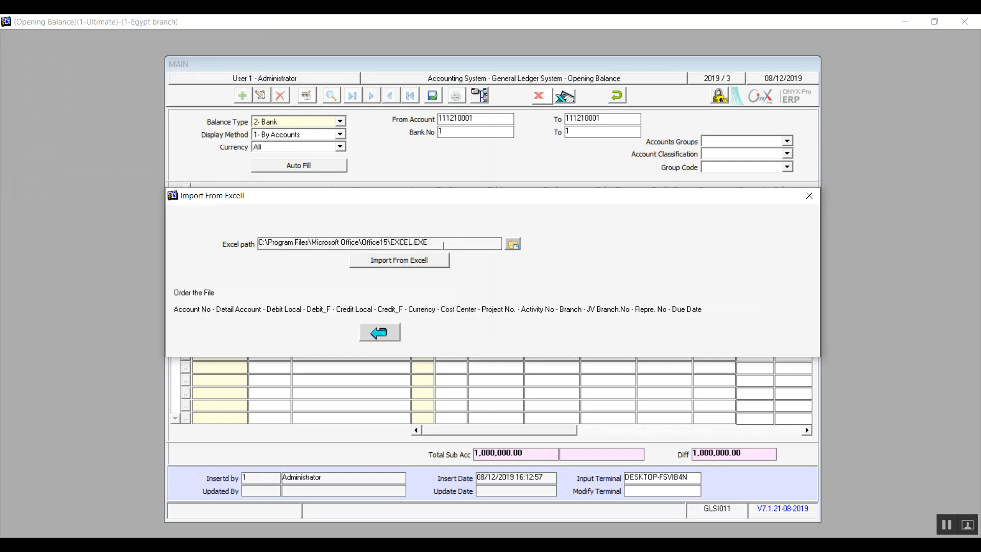
# Start the Excel import, browse Local Disk (D:) for an .xls file, cancel the file selection and close the import window.
pyautogui.click(427, 264)
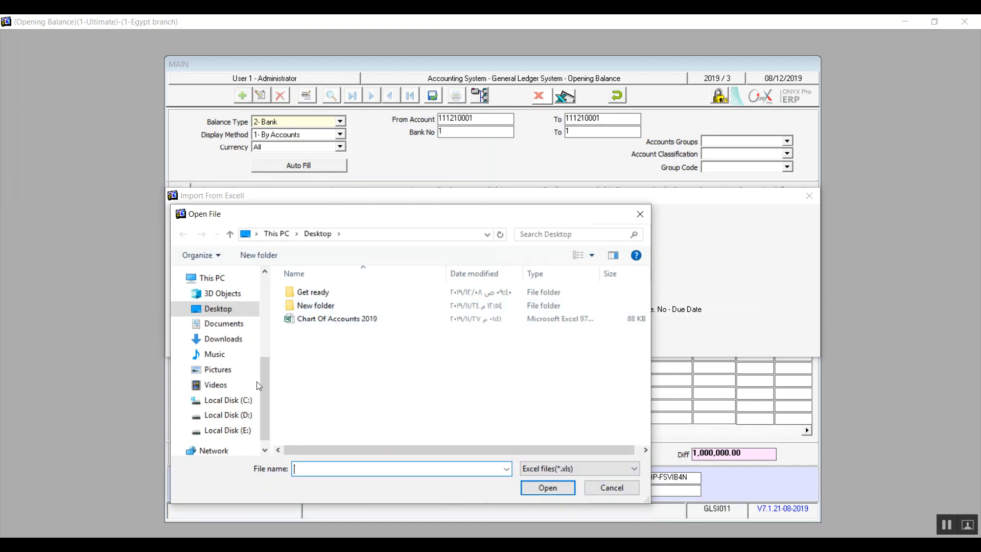
pyautogui.click(228, 415)
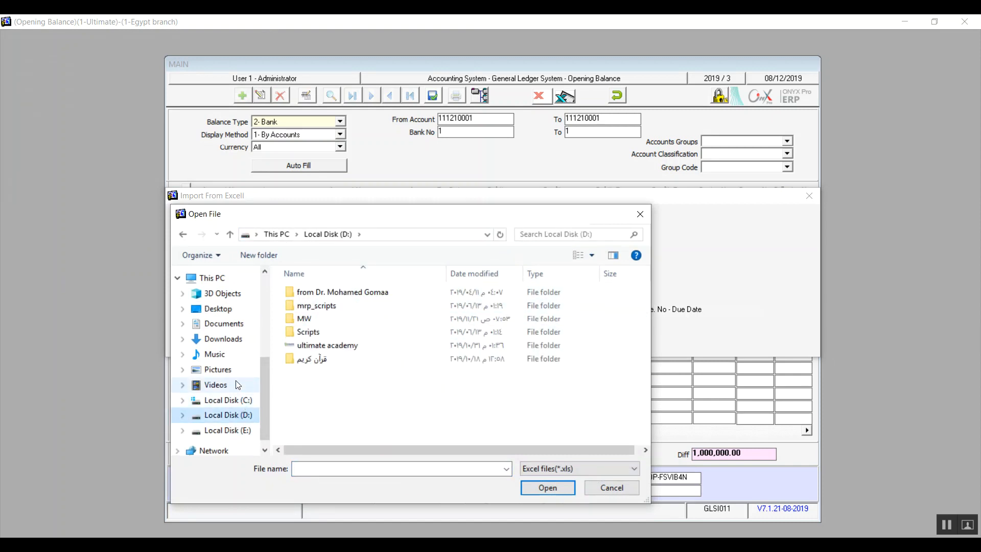
pyautogui.click(613, 487)
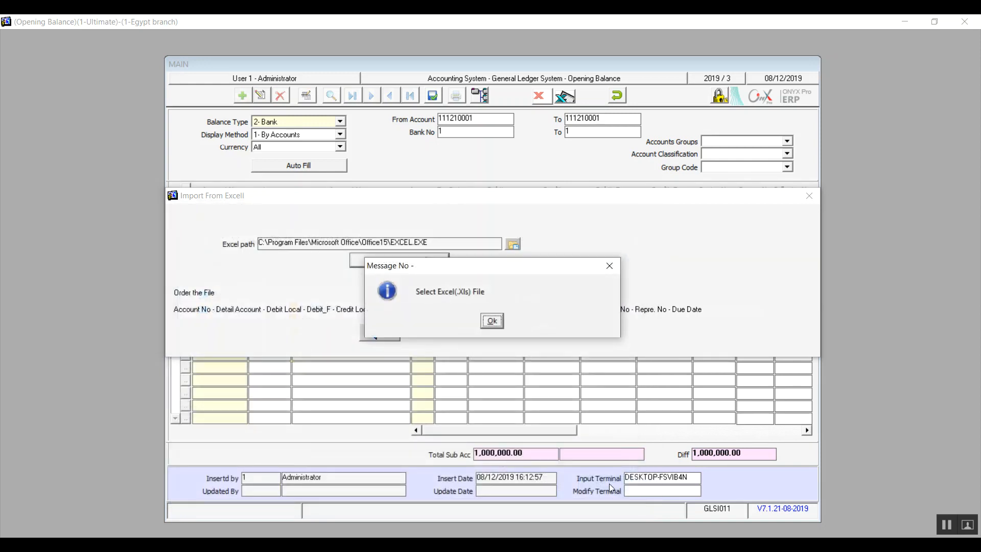
pyautogui.click(492, 322)
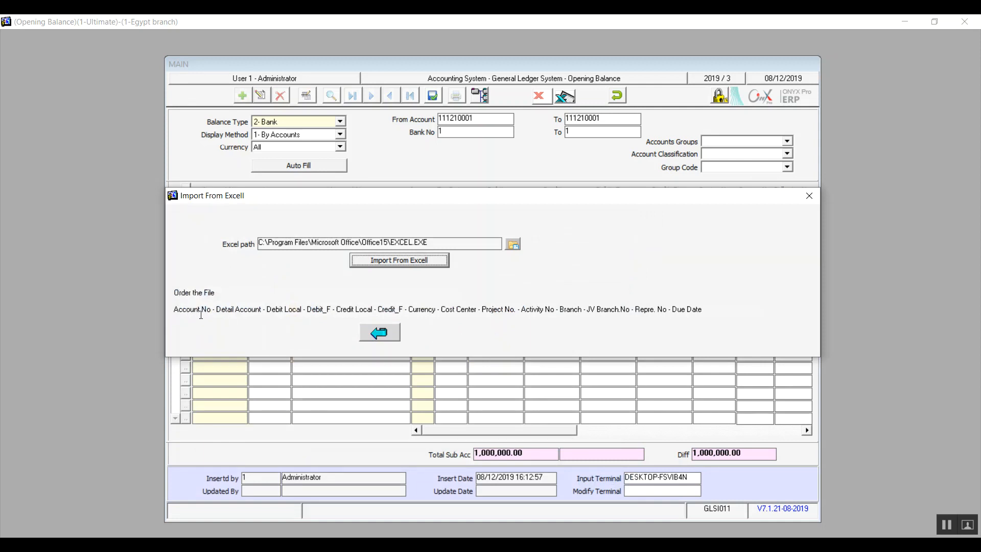
pyautogui.click(399, 339)
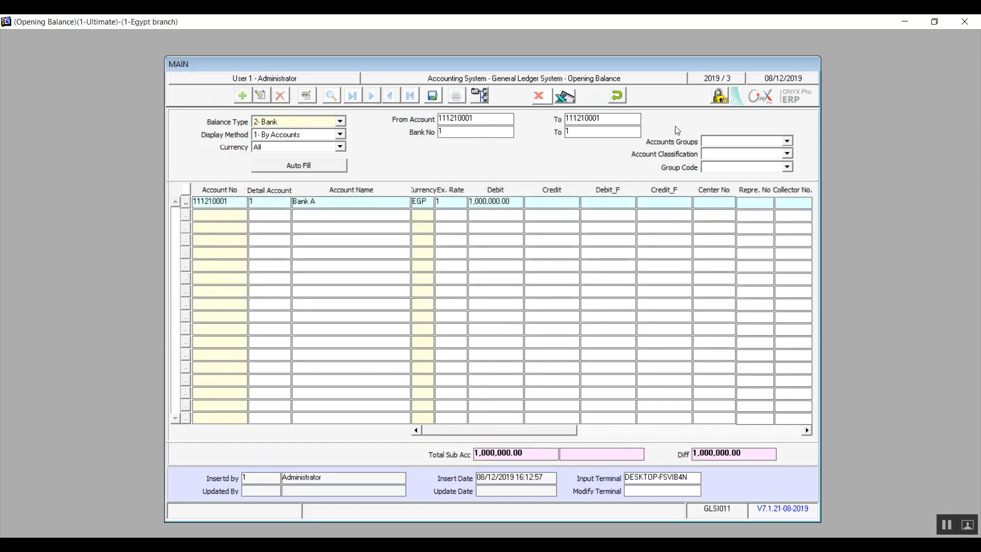
# Discard the opening balance entry, close its screen and collapse the Accounting System branch of the navigation tree.
pyautogui.click(621, 96)
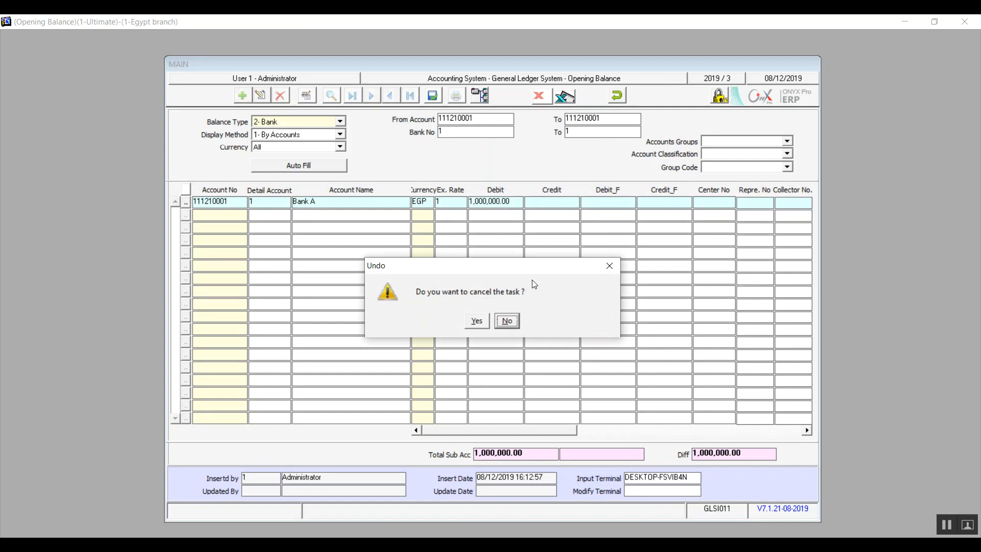
pyautogui.click(483, 320)
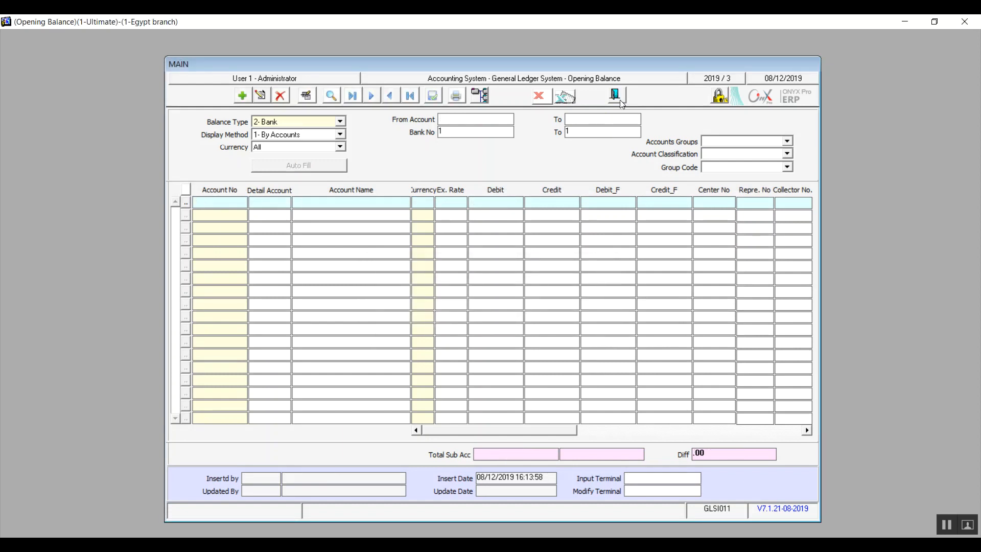
pyautogui.click(620, 95)
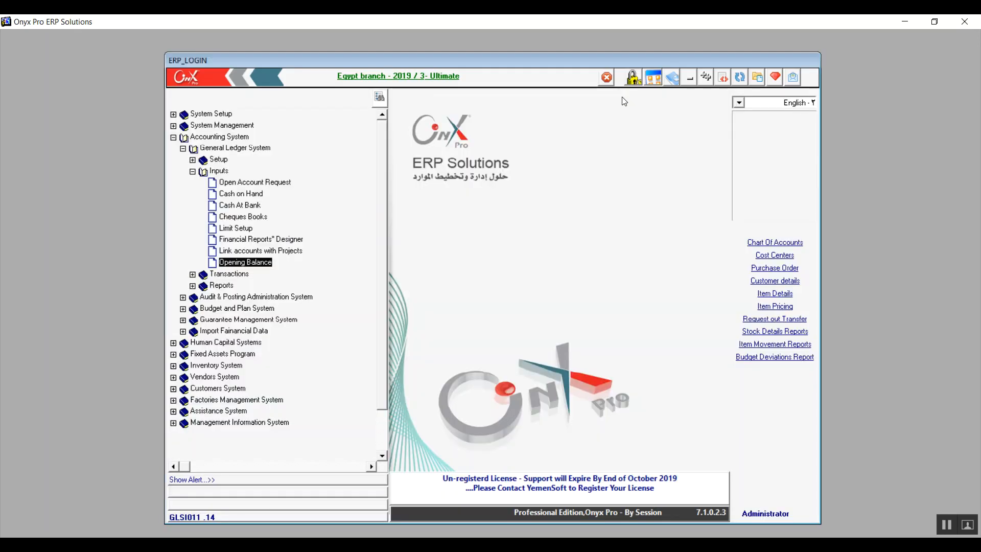
pyautogui.click(183, 149)
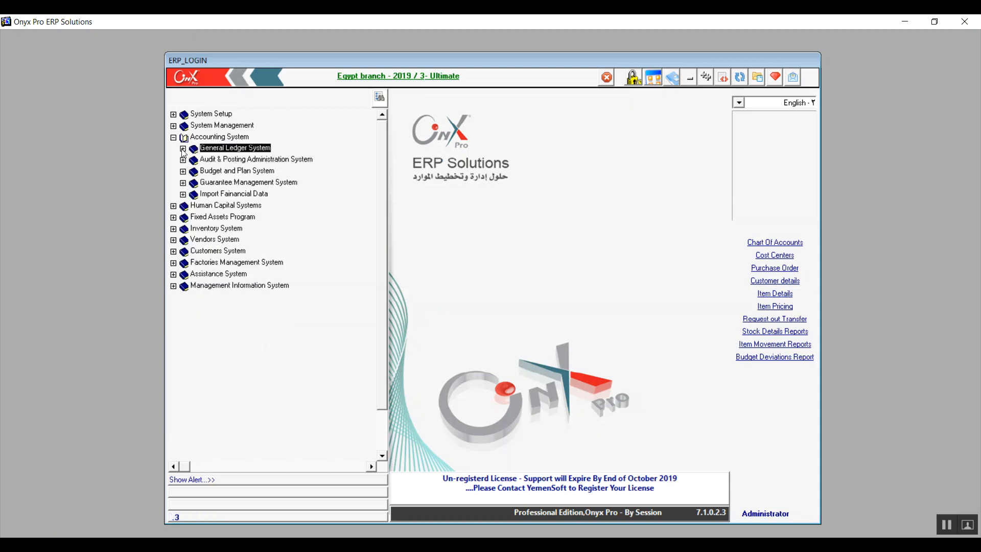
pyautogui.click(174, 137)
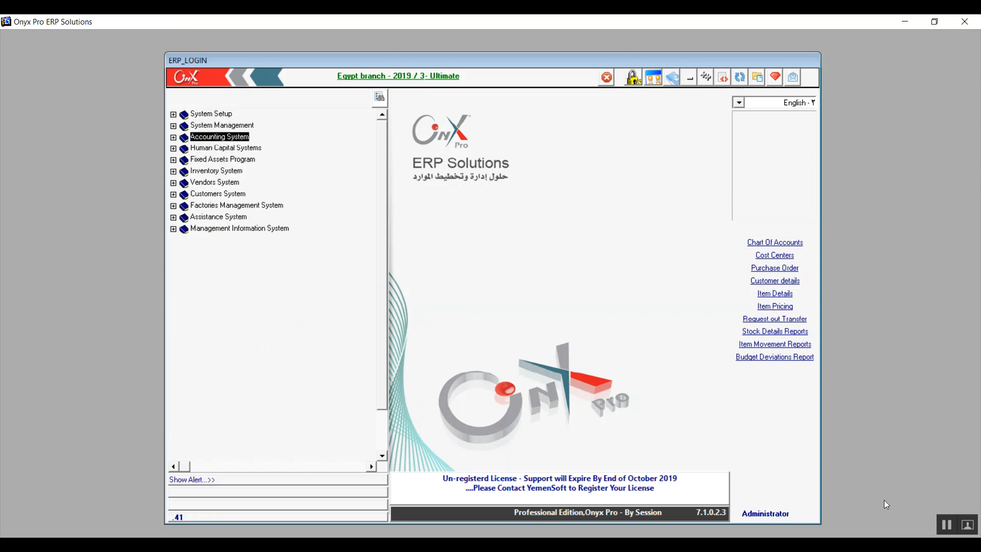